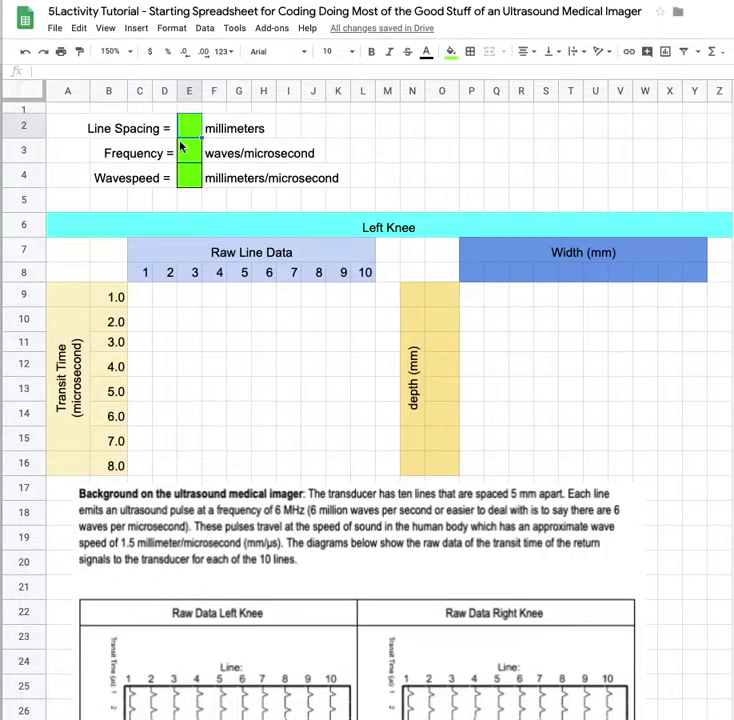
Step: Enter line spacing 5 in E2, frequency 6 in E3 and wavespeed 1.5 in E4
text(5)
key(Return)
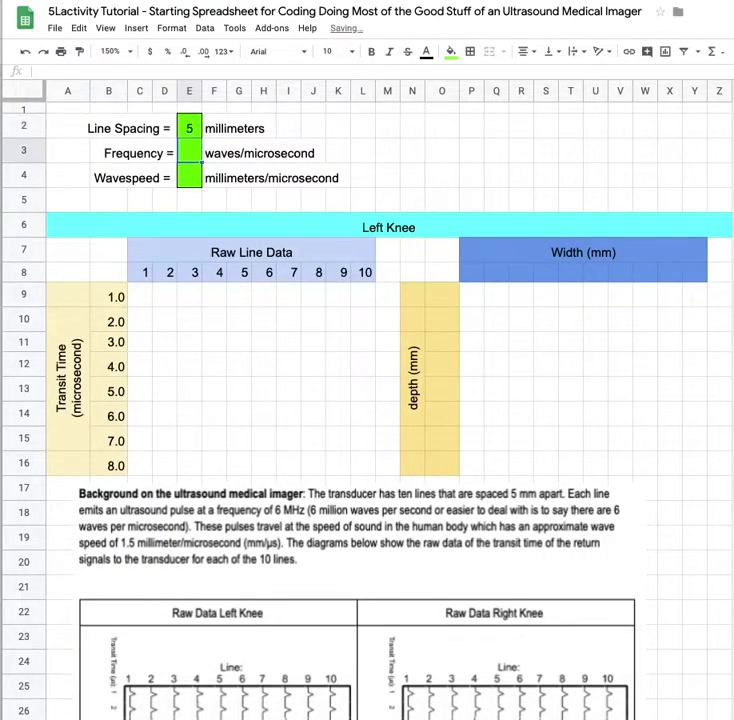
text(6)
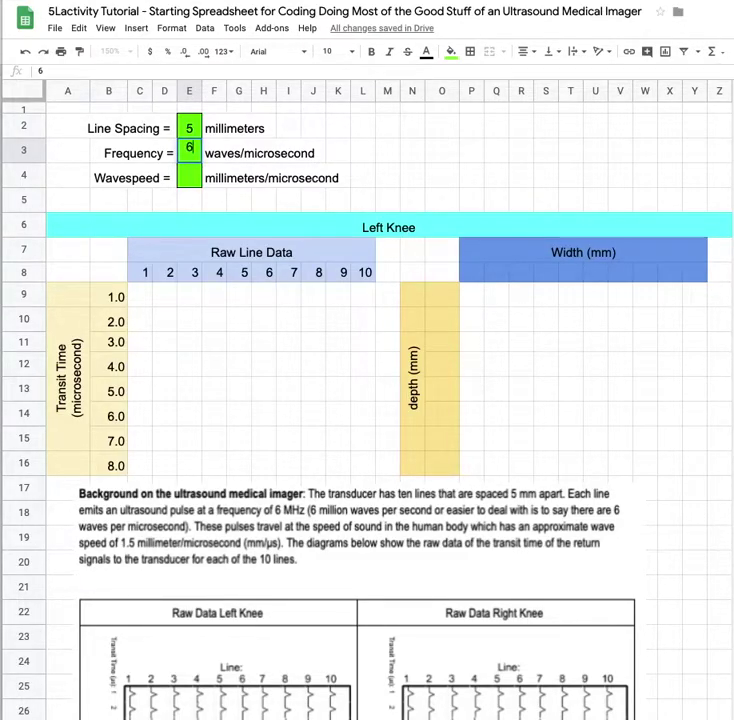
key(Return)
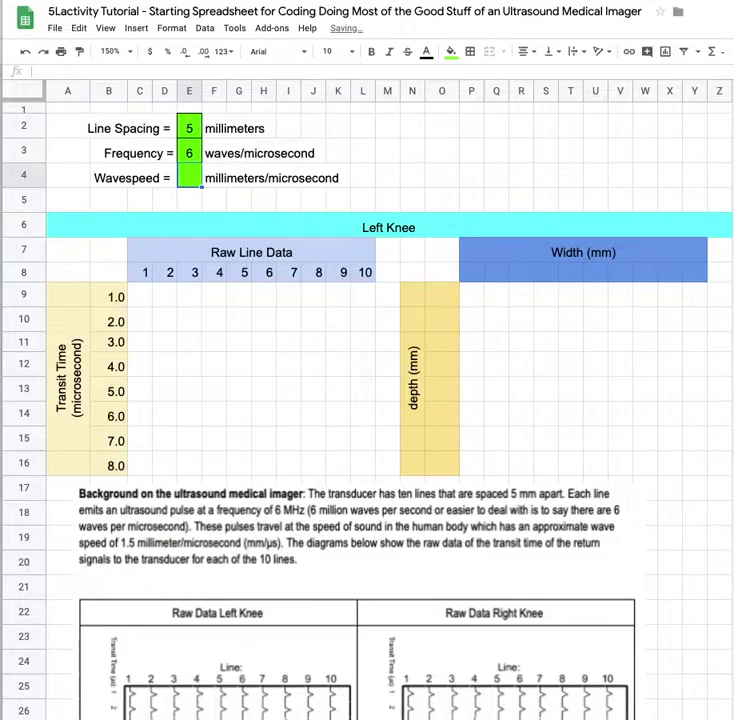
text(1.5)
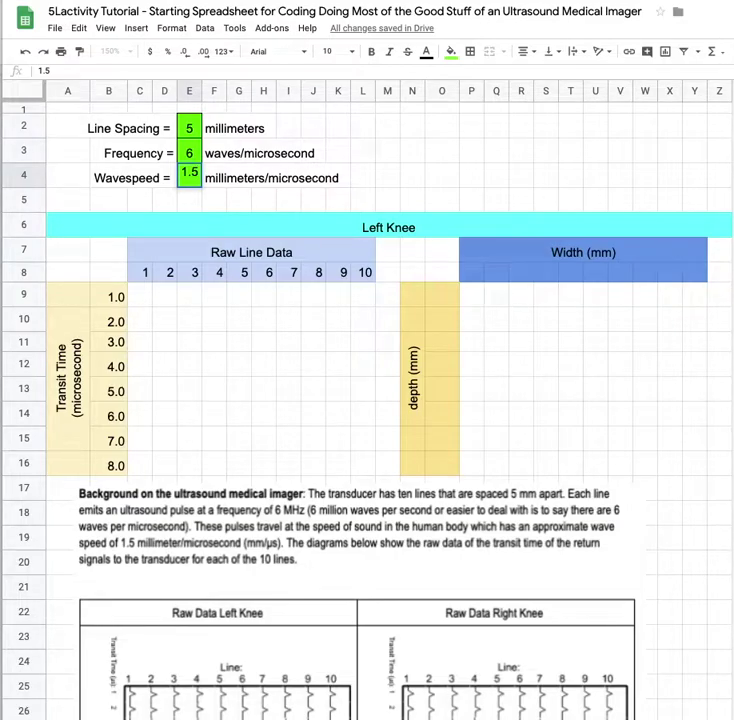
Step: Type the first column readings 1, 1, 2, 3, 0, 0, 0, 0 into C9:C16
click(142, 306)
scroll(142, 309, down, 1)
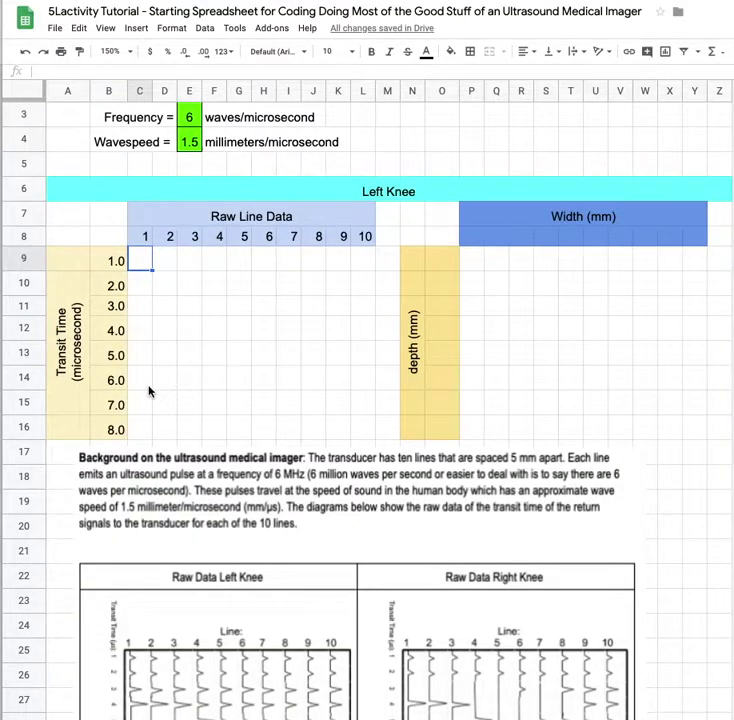
scroll(149, 390, down, 2)
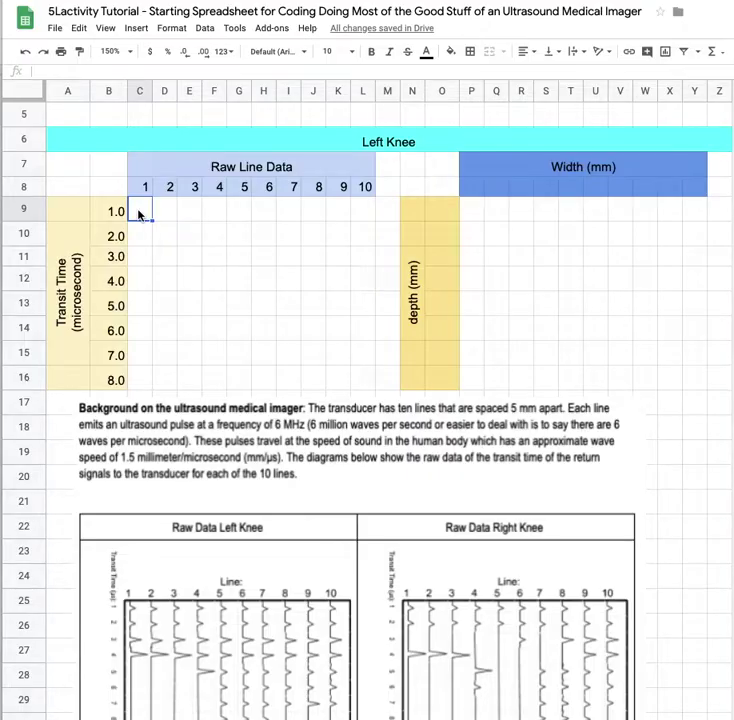
text(1)
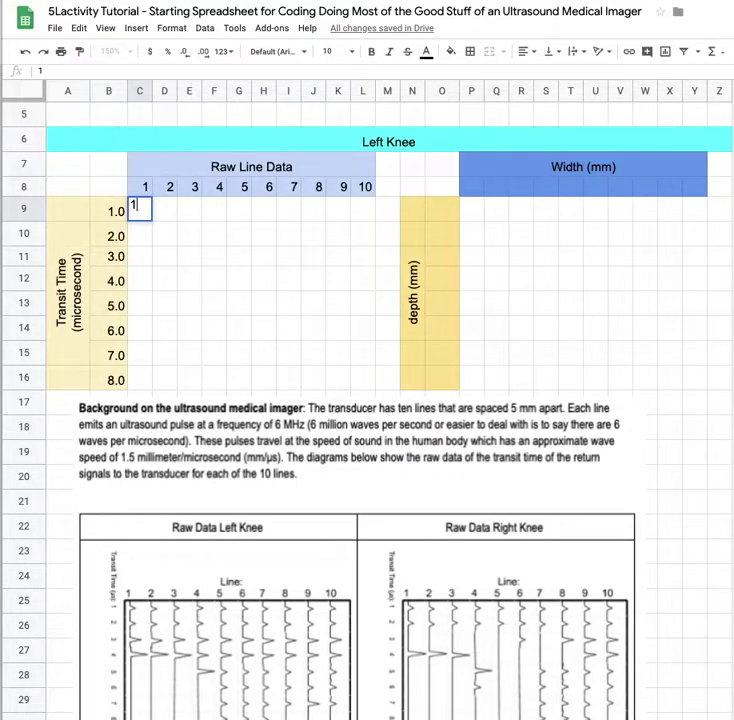
key(Return)
text(1)
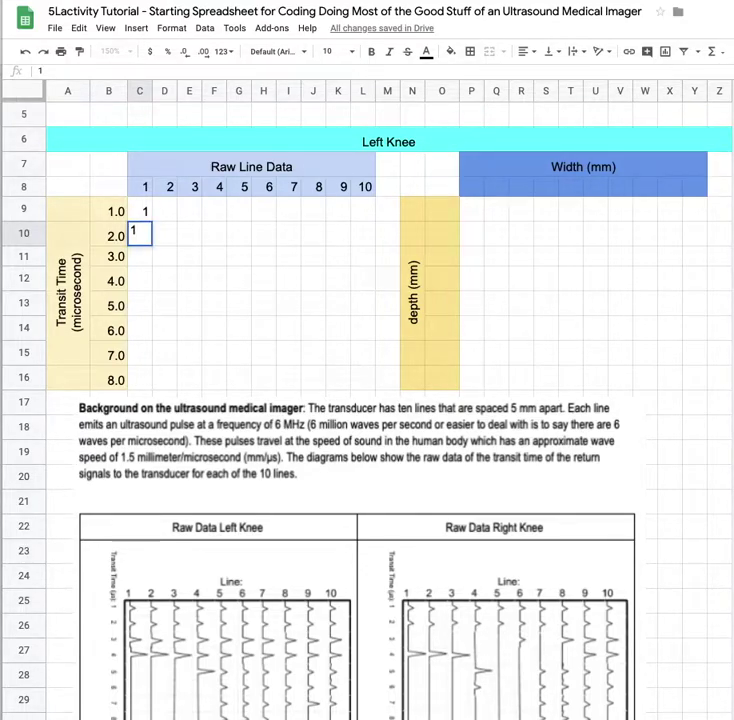
key(Return)
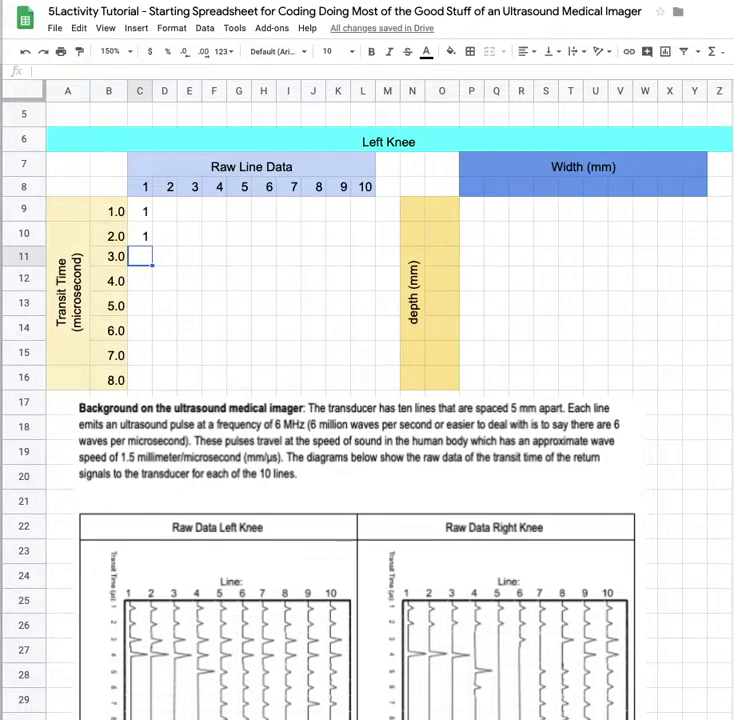
text(2)
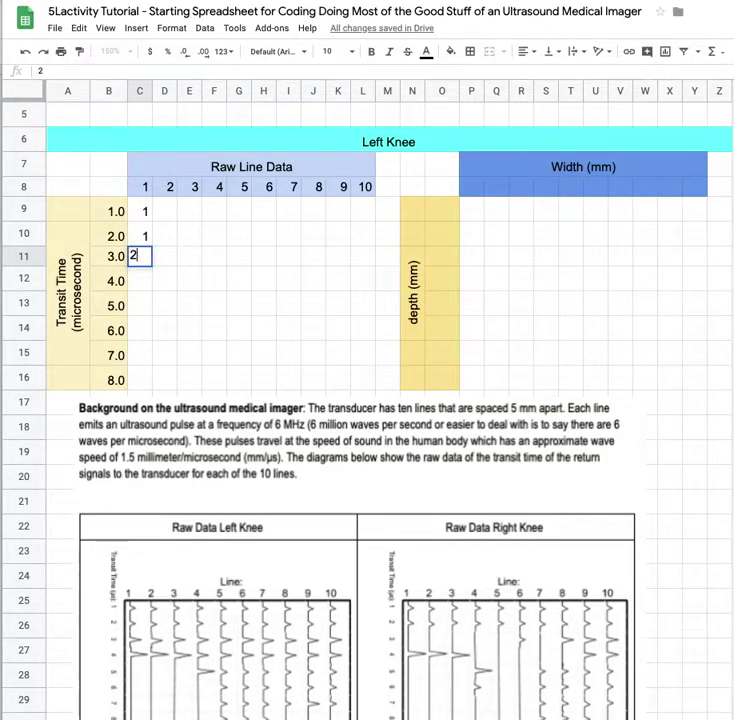
key(Return)
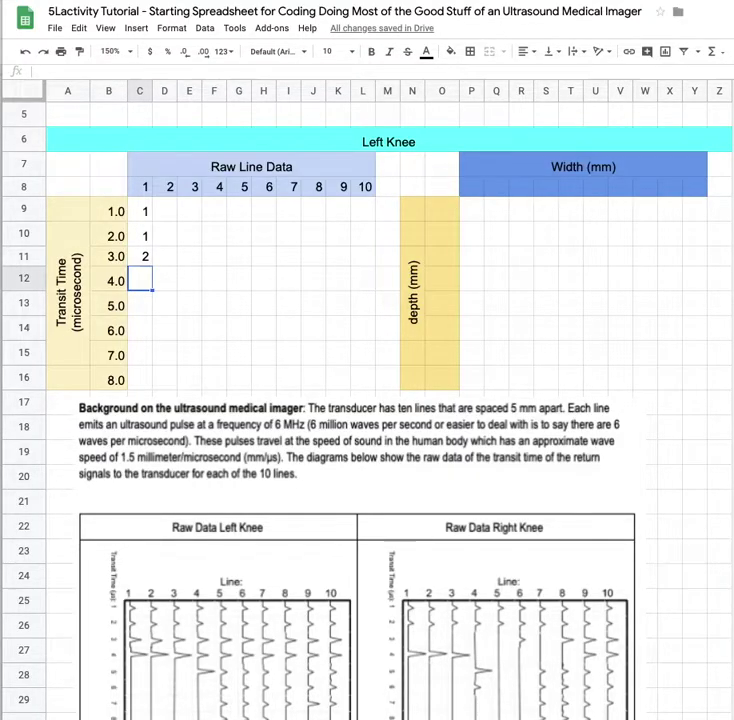
text(3)
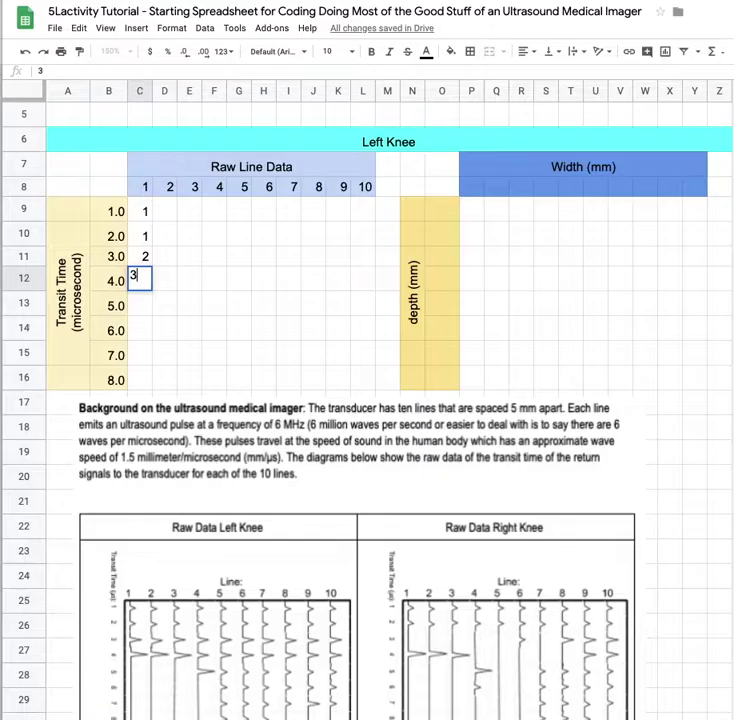
key(Return)
text(0)
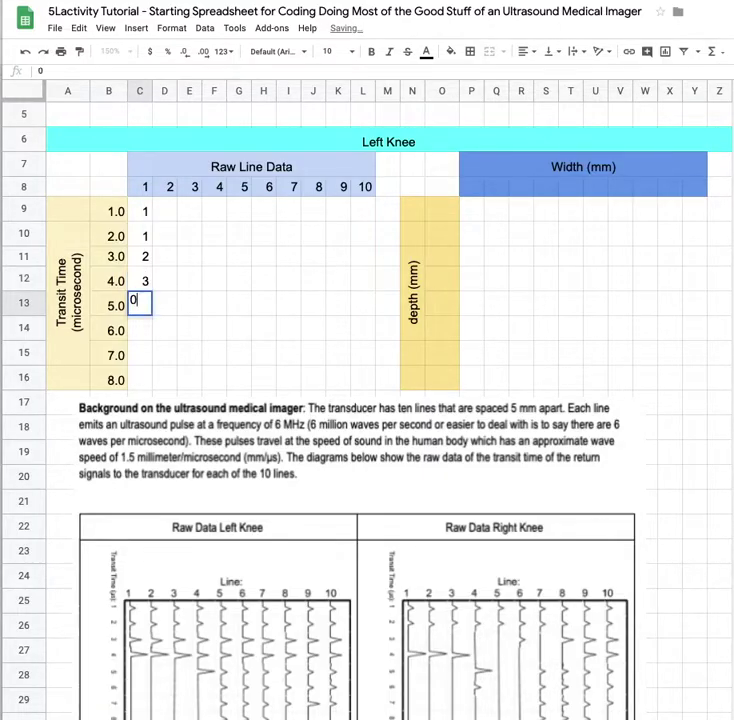
key(Return)
text(0)
key(Return)
text(0)
key(Return)
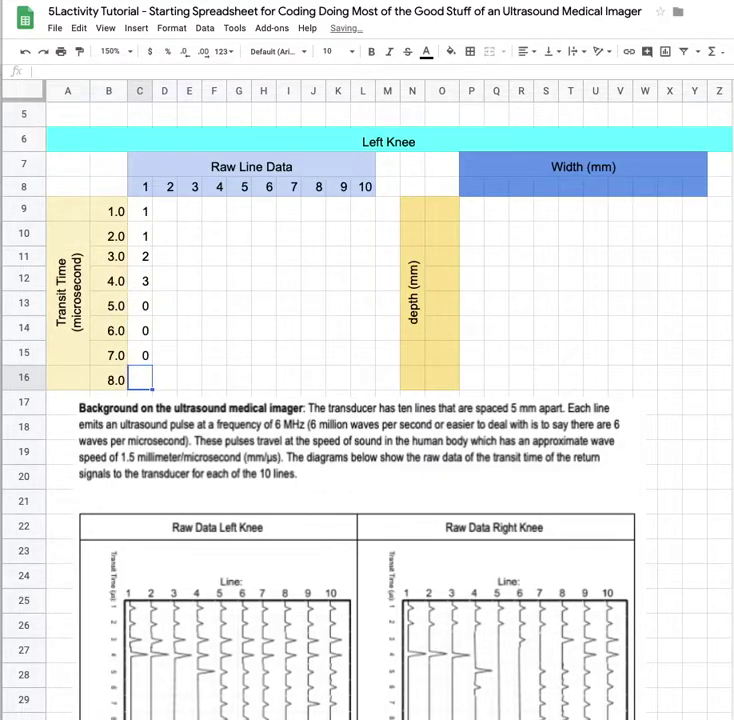
text(0)
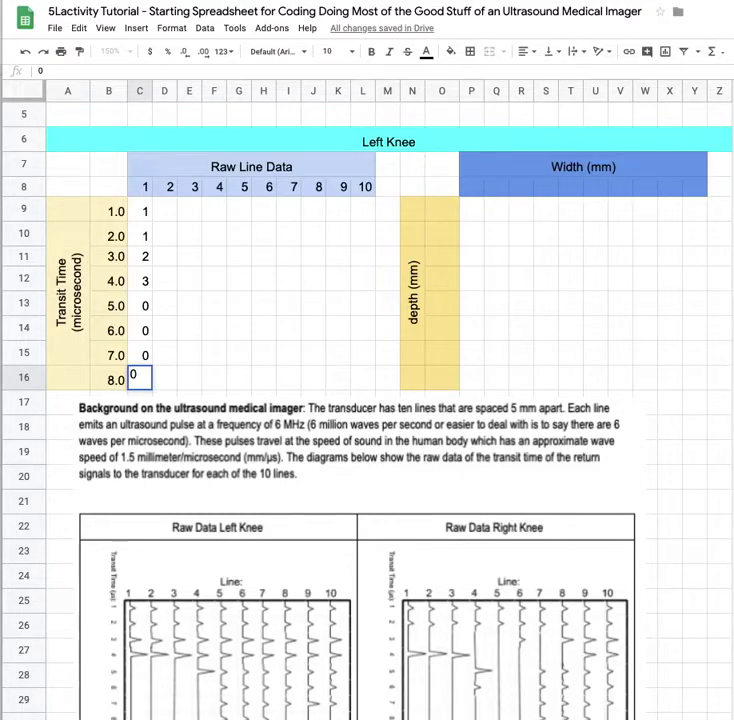
Step: Paste the full 8x10 raw transit data block into C9:L16
click(146, 212)
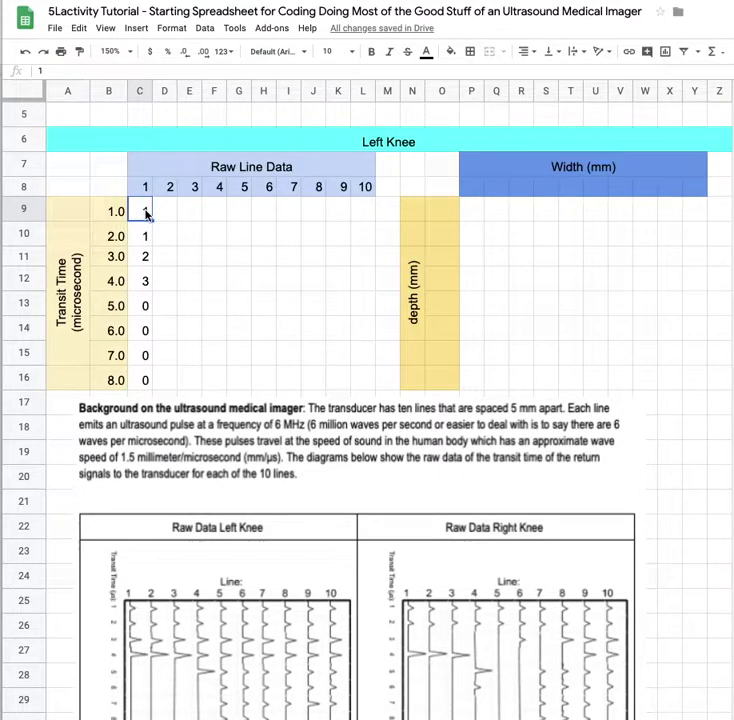
key(ctrl+v)
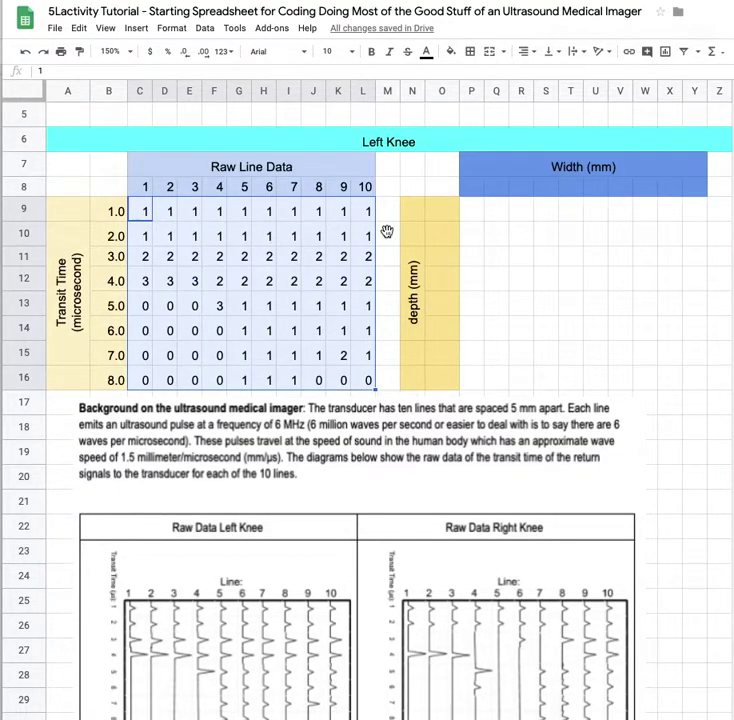
click(467, 189)
scroll(467, 190, up, 3)
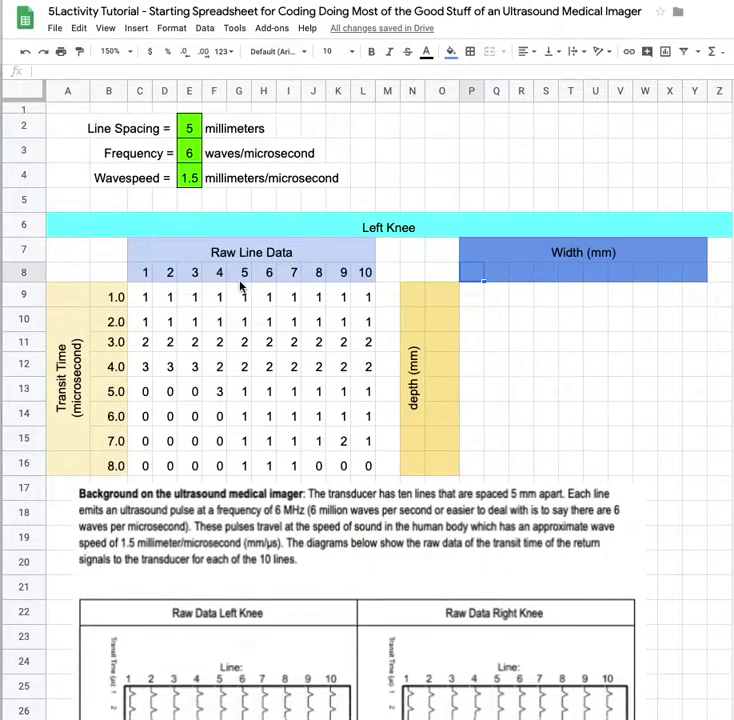
Step: Enter =$E$2*C8 in P8 and fill it across to Y8, giving widths 5 to 50
text(=)
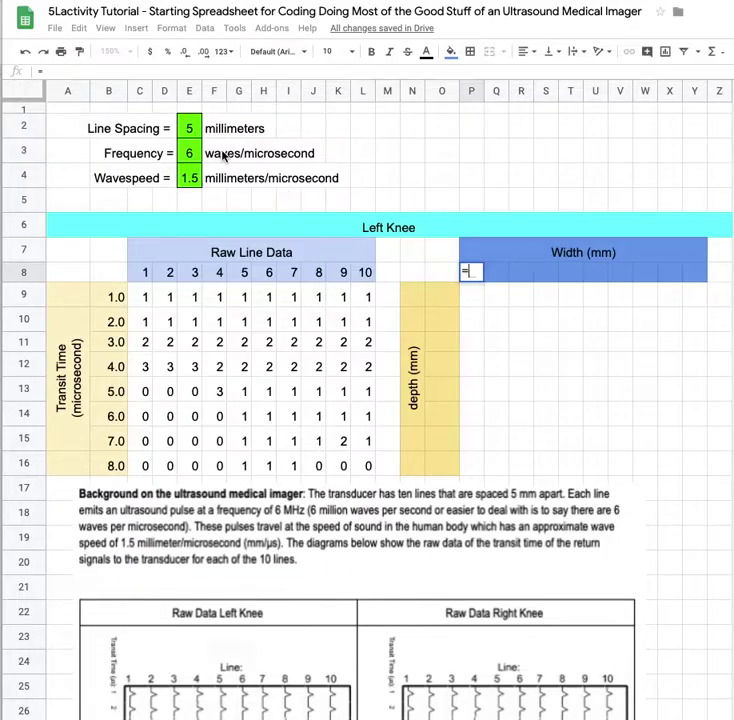
click(190, 133)
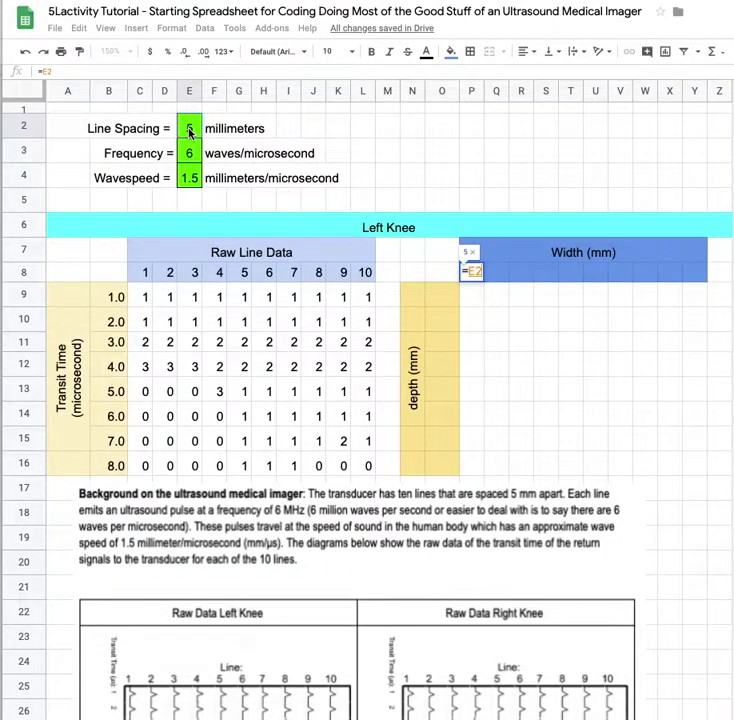
text(*)
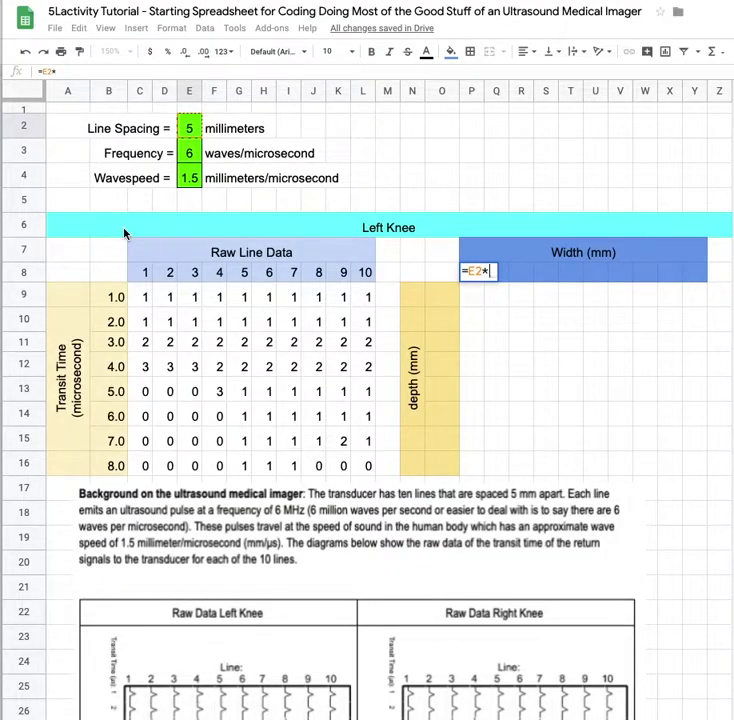
click(146, 277)
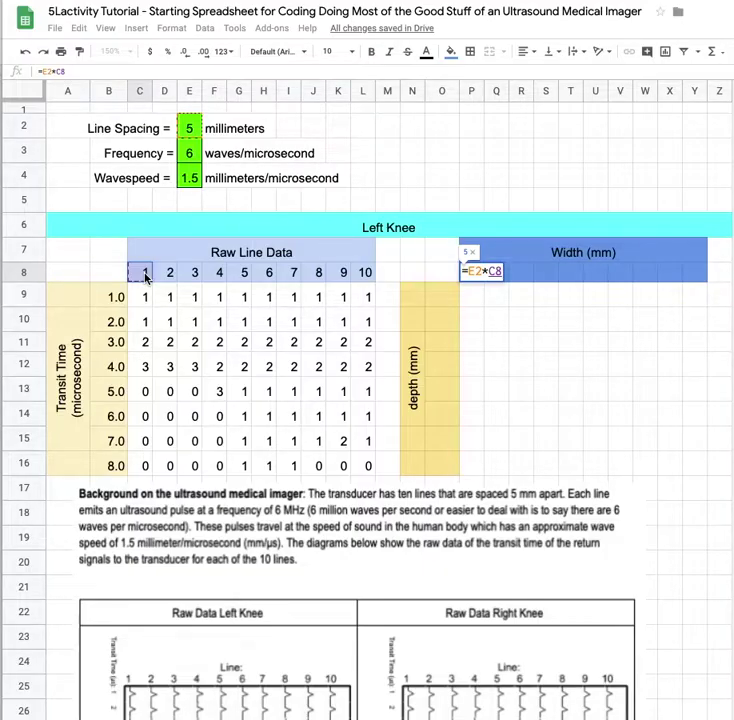
click(467, 271)
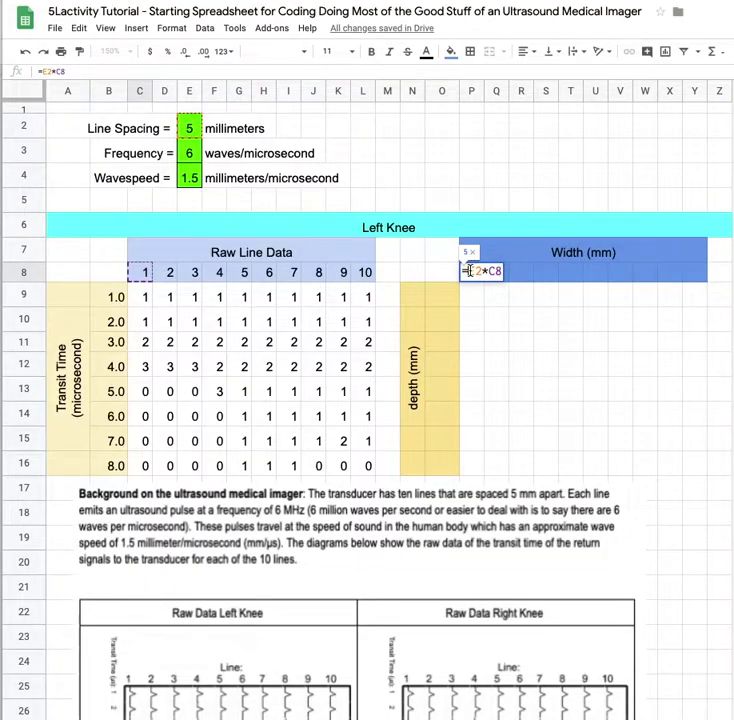
key(F4)
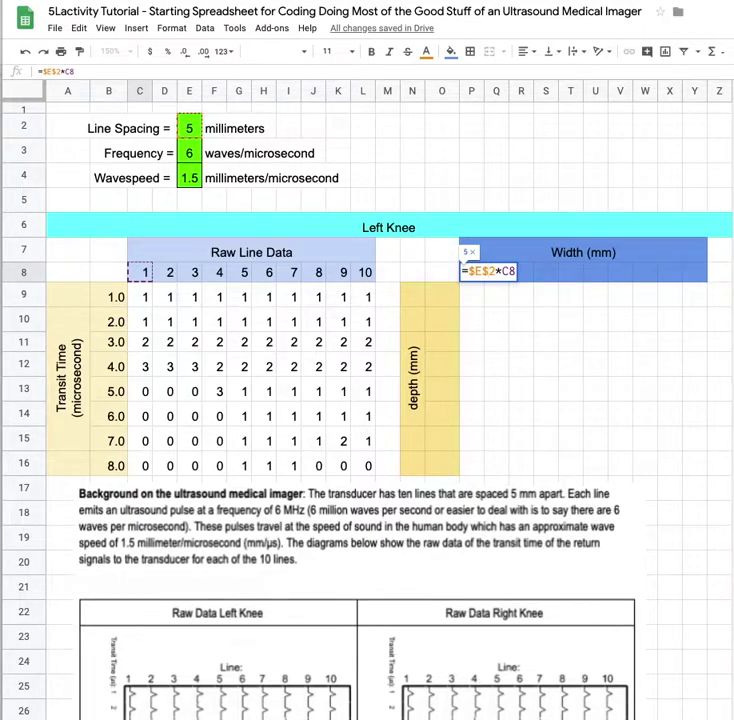
key(Return)
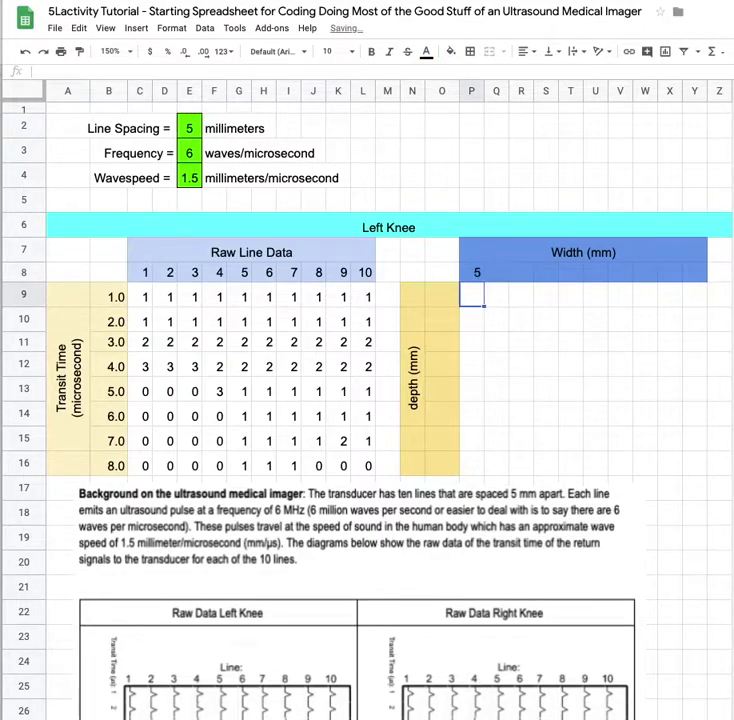
click(484, 281)
drag(484, 281, 694, 284)
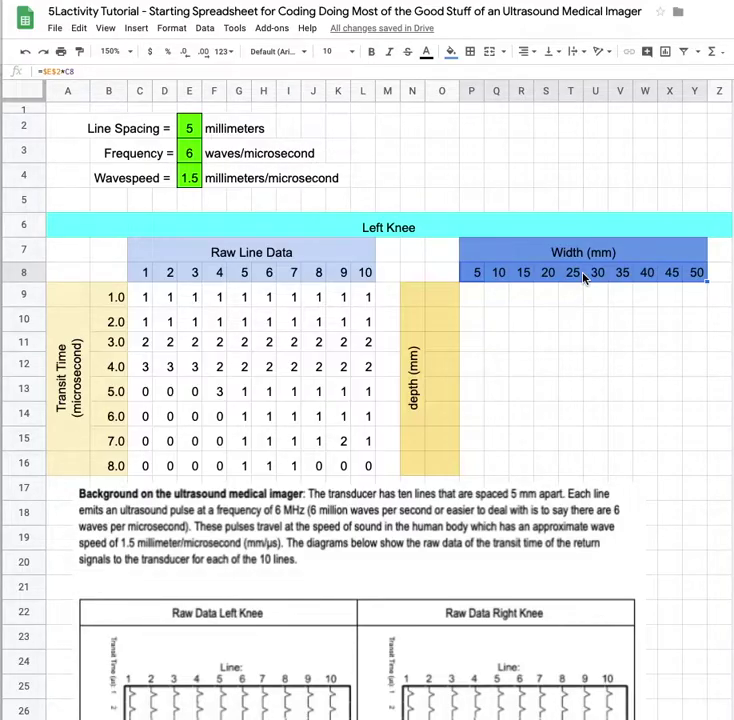
click(449, 301)
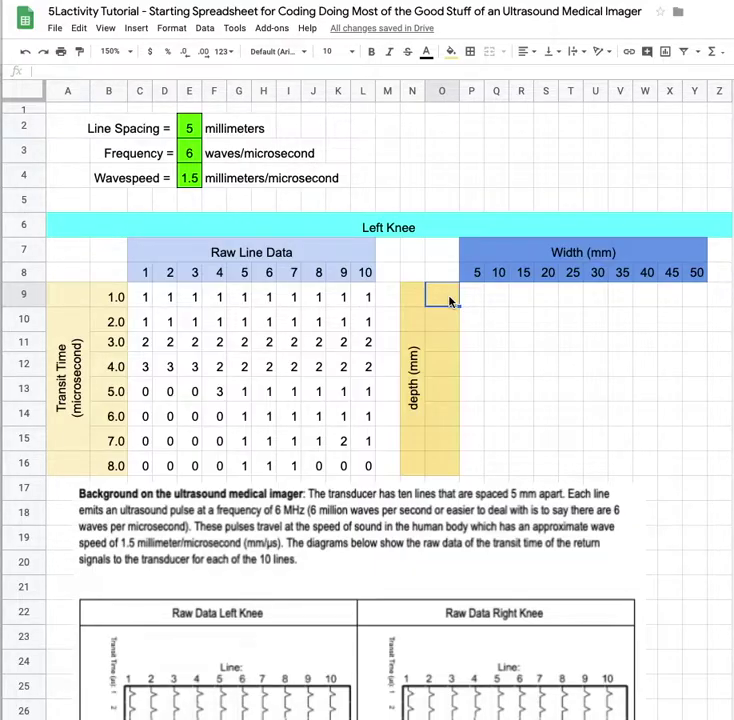
Step: Enter =$E$4*C9/2 in O9 and fill it down to O16
text(=)
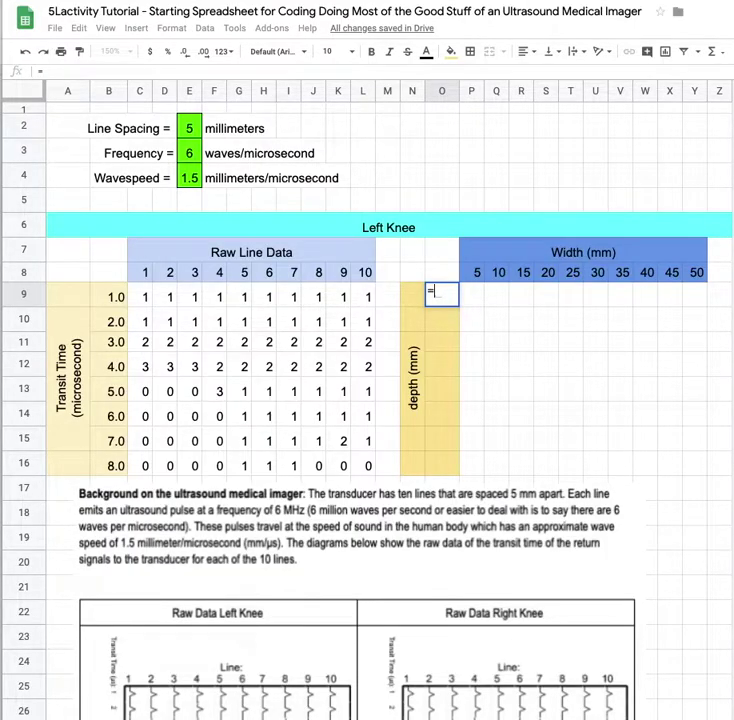
click(187, 186)
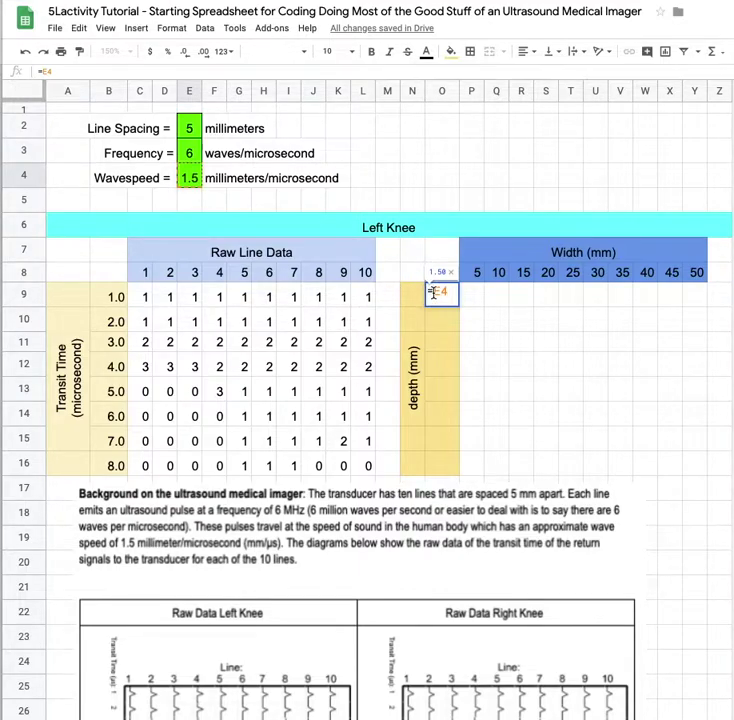
text($)
key(Right)
text($4)
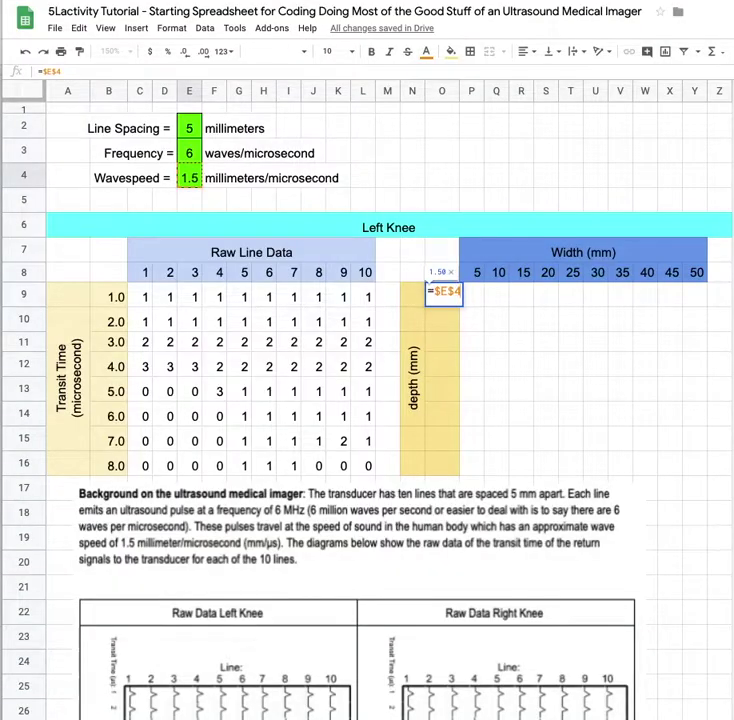
text(*)
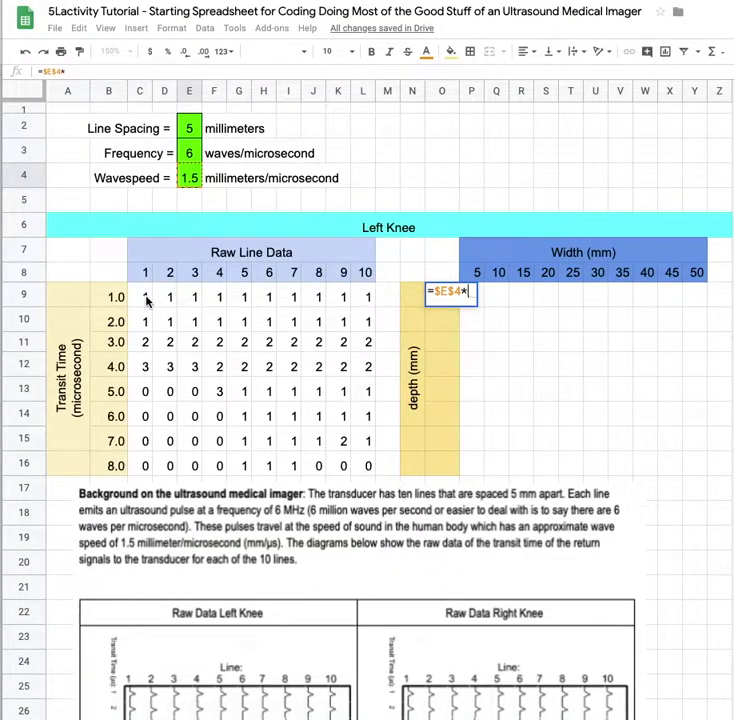
click(146, 298)
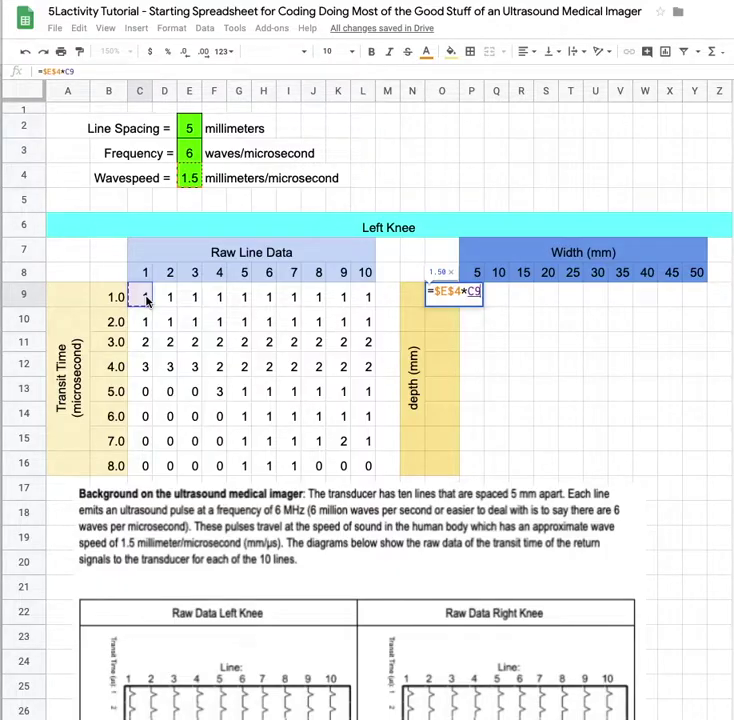
text(/2)
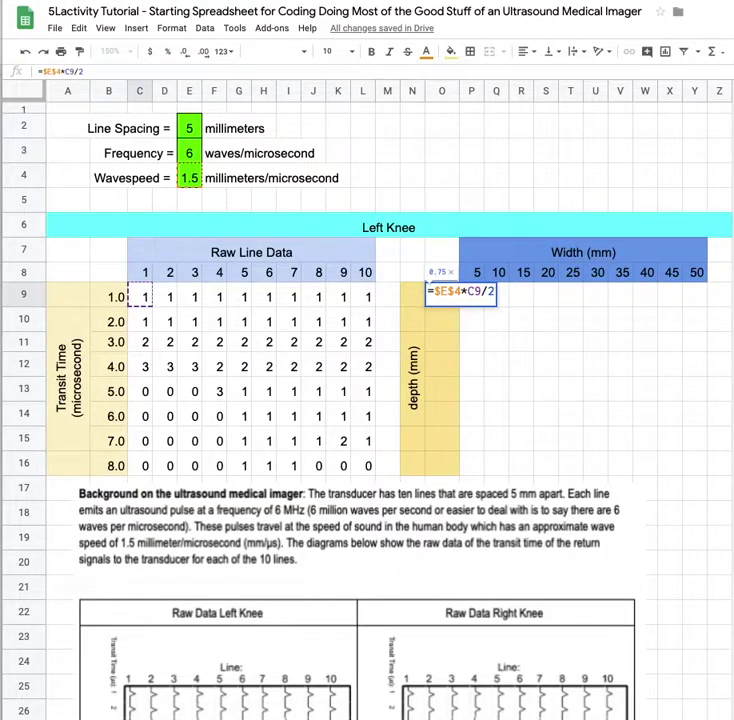
key(Return)
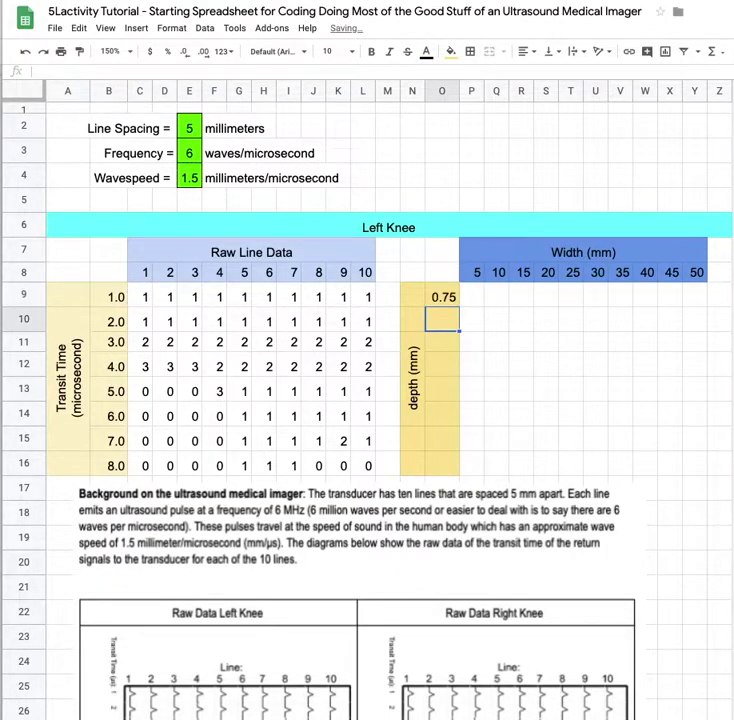
click(447, 298)
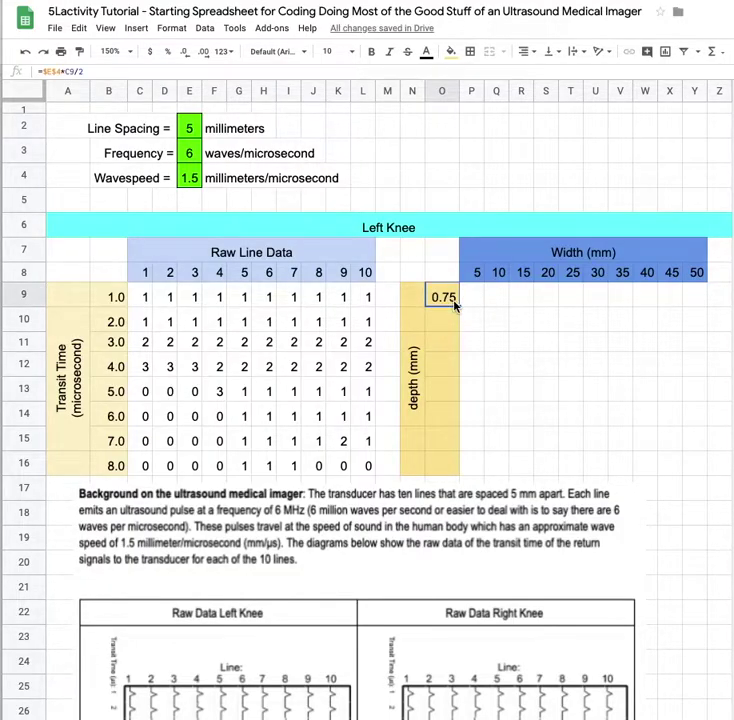
drag(460, 307, 456, 468)
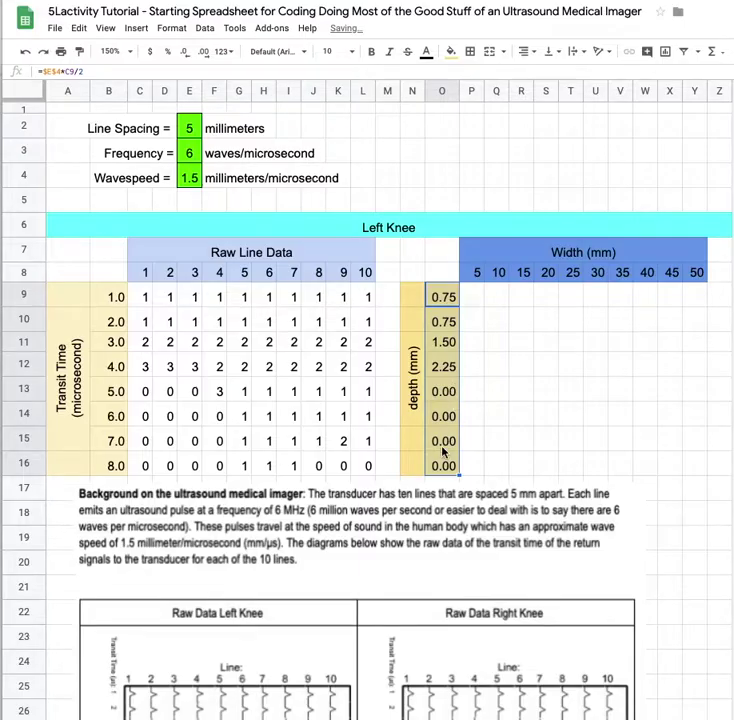
Step: Clear the incorrect depth formulas from O9:O16
click(452, 298)
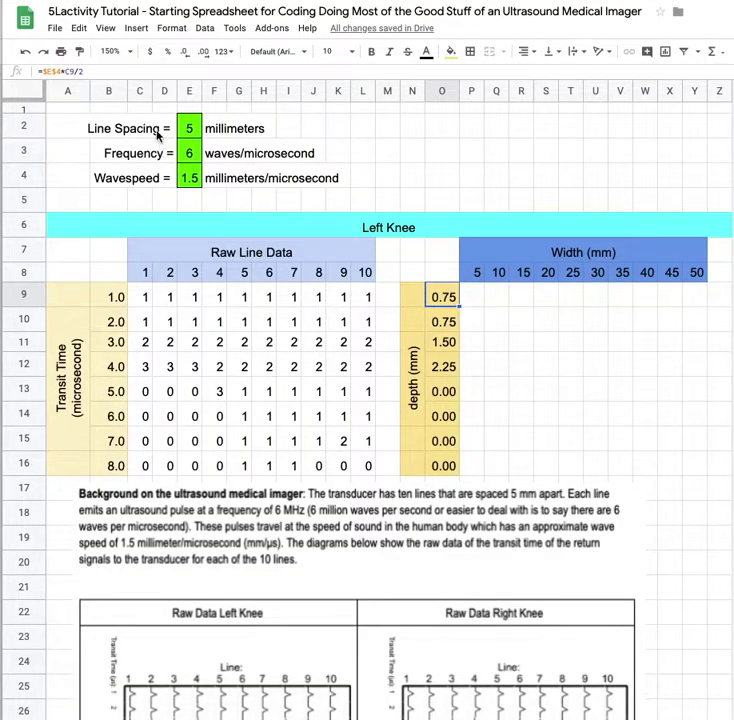
click(74, 72)
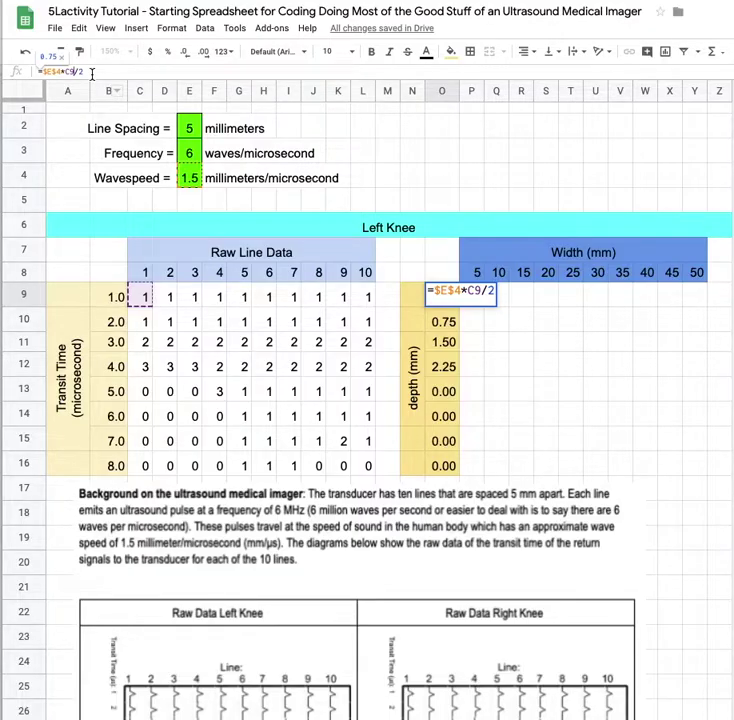
key(BackSpace)
key(BackSpace)
key(BackSpace)
key(BackSpace)
key(BackSpace)
key(BackSpace)
key(BackSpace)
key(BackSpace)
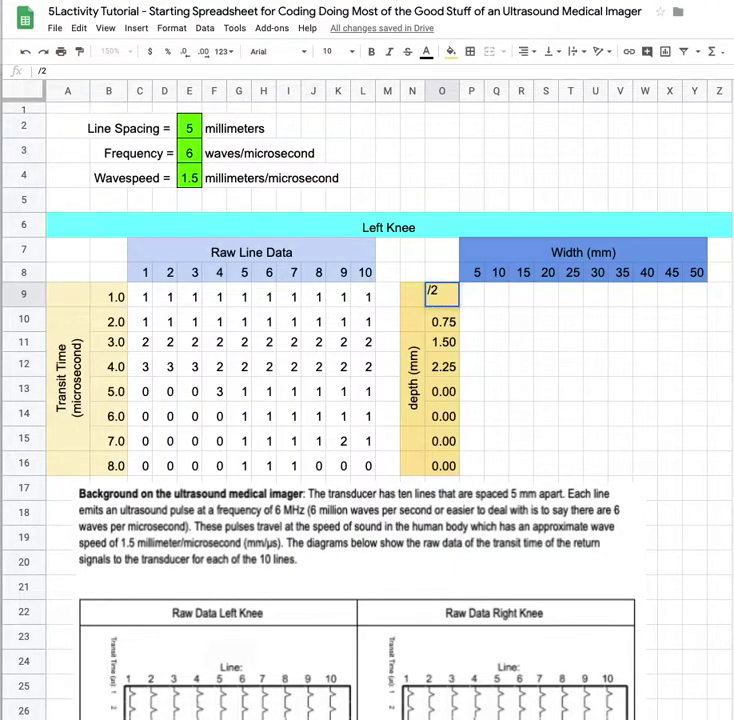
key(Delete)
key(Delete)
click(521, 342)
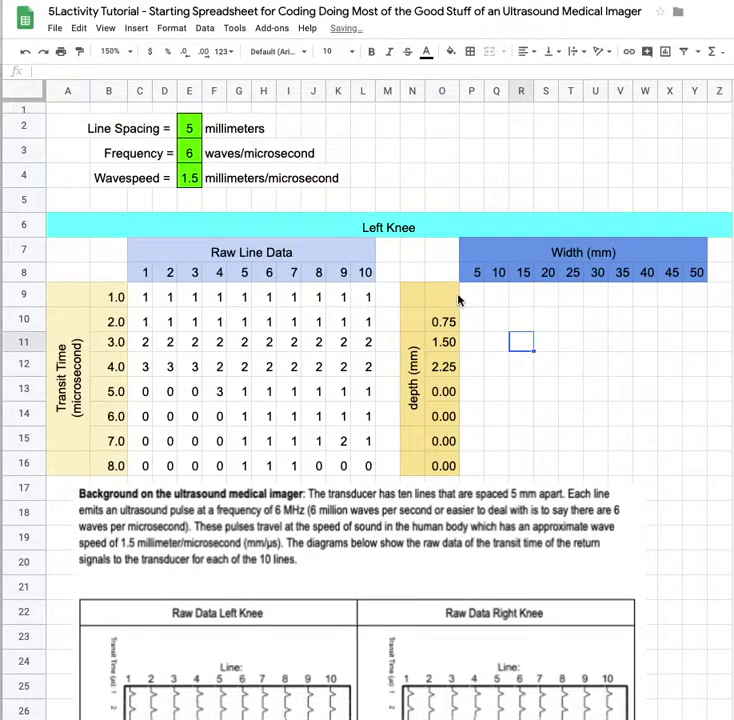
drag(453, 299, 442, 464)
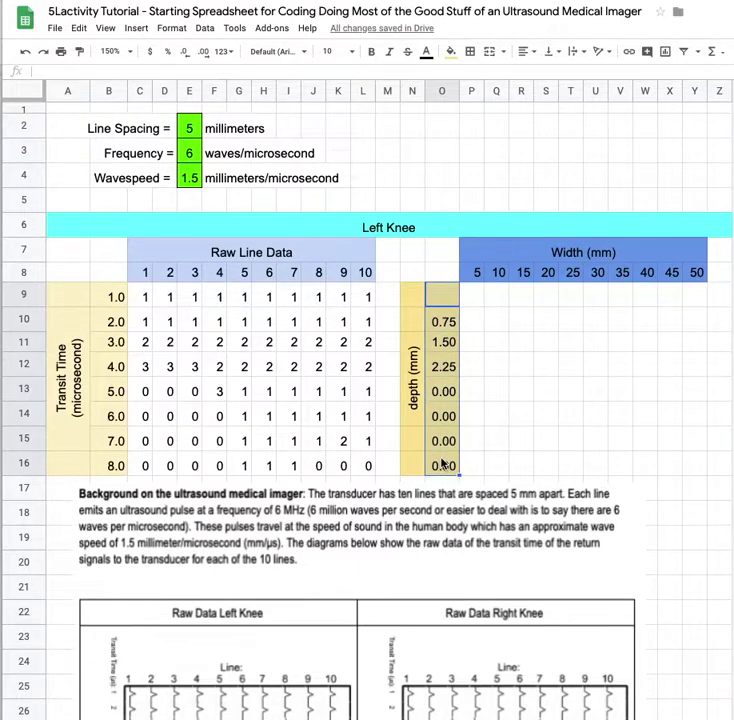
key(Delete)
click(447, 300)
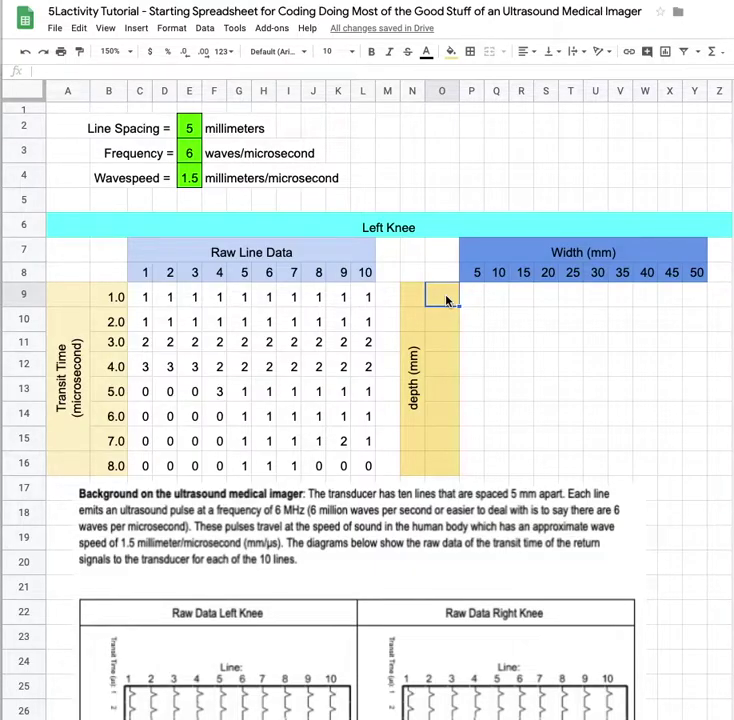
Step: Enter =$E$4*B9/2 in O9 and fill it down to O16, giving 0.75 to 6.00
text(=)
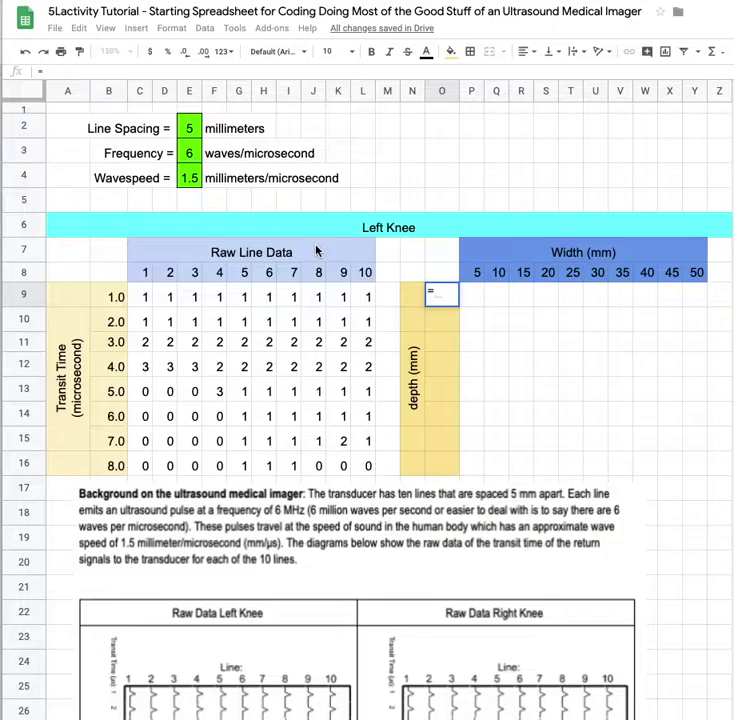
click(190, 180)
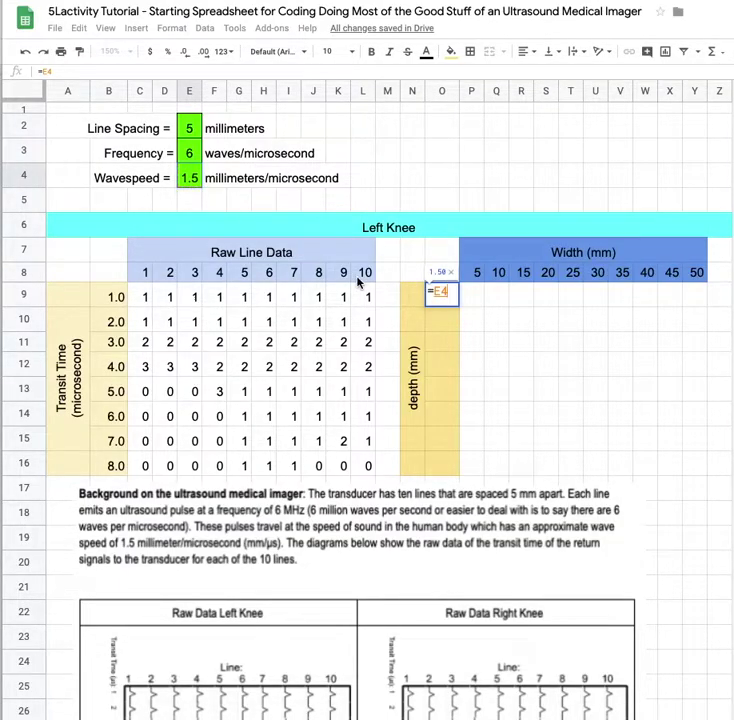
click(434, 292)
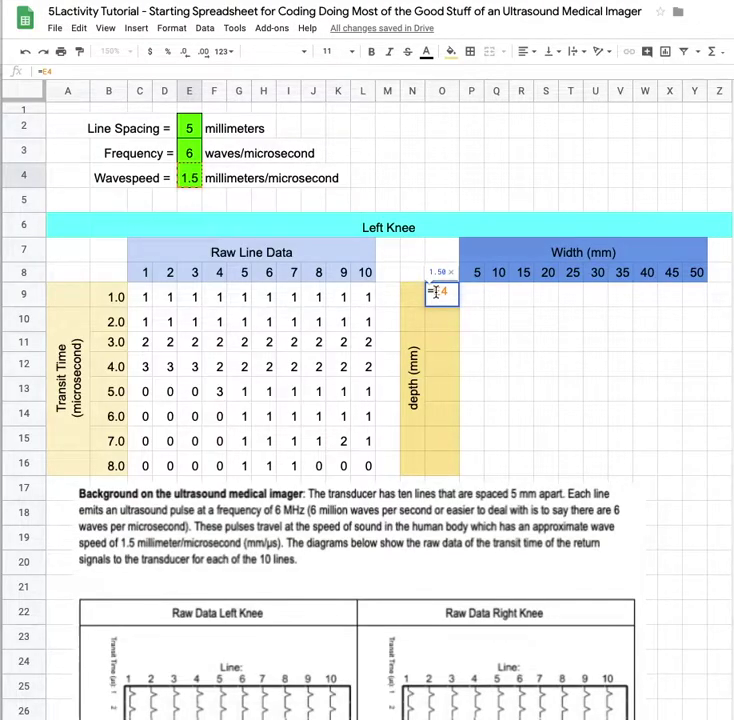
text($)
key(Right)
text($4)
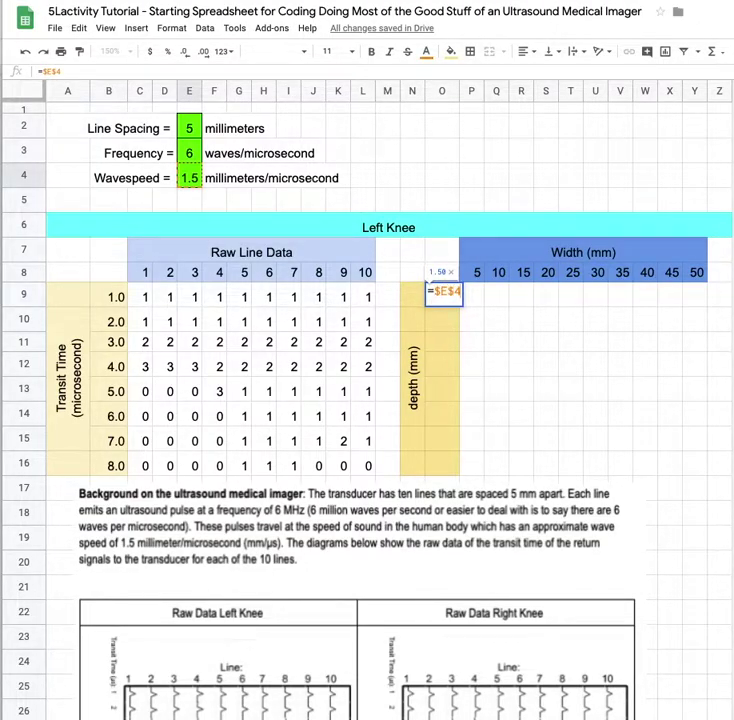
text(*)
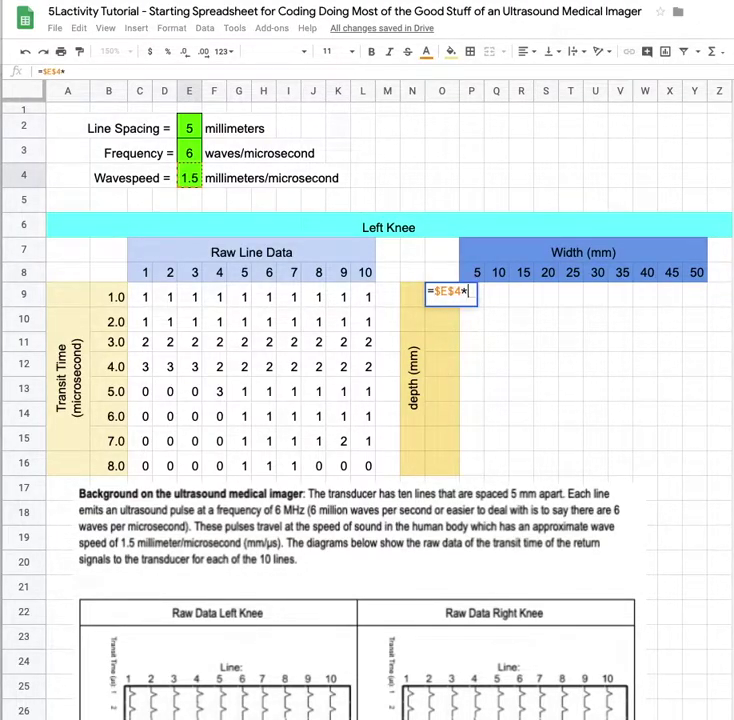
click(118, 296)
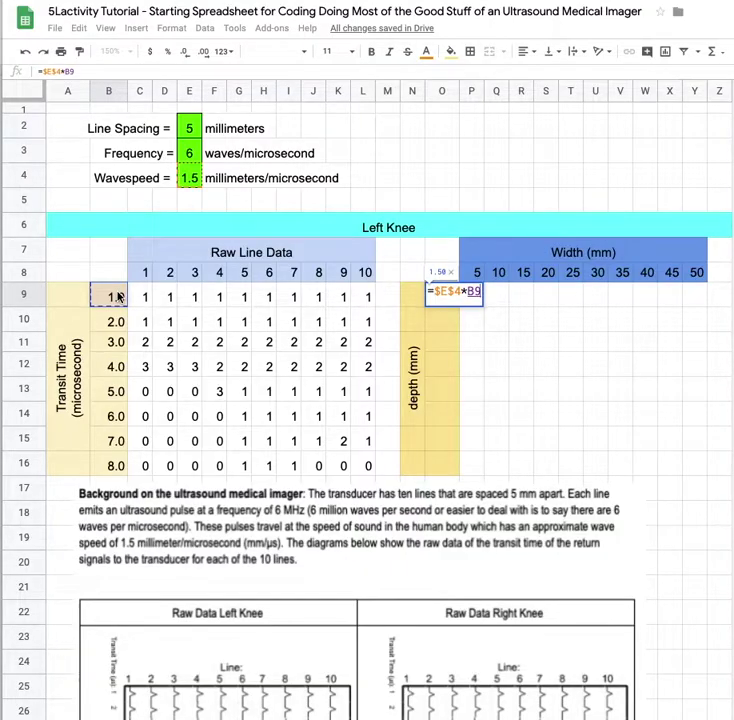
text(/2)
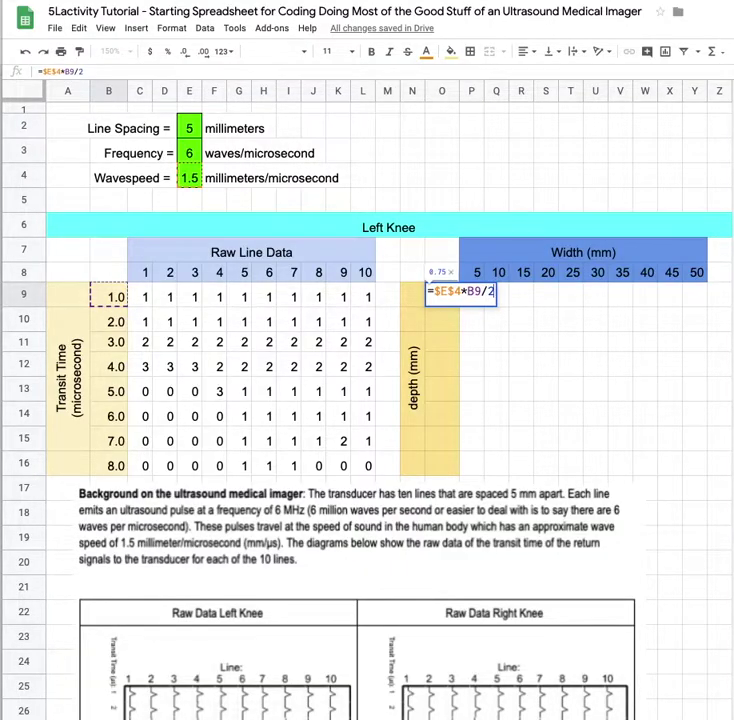
key(Return)
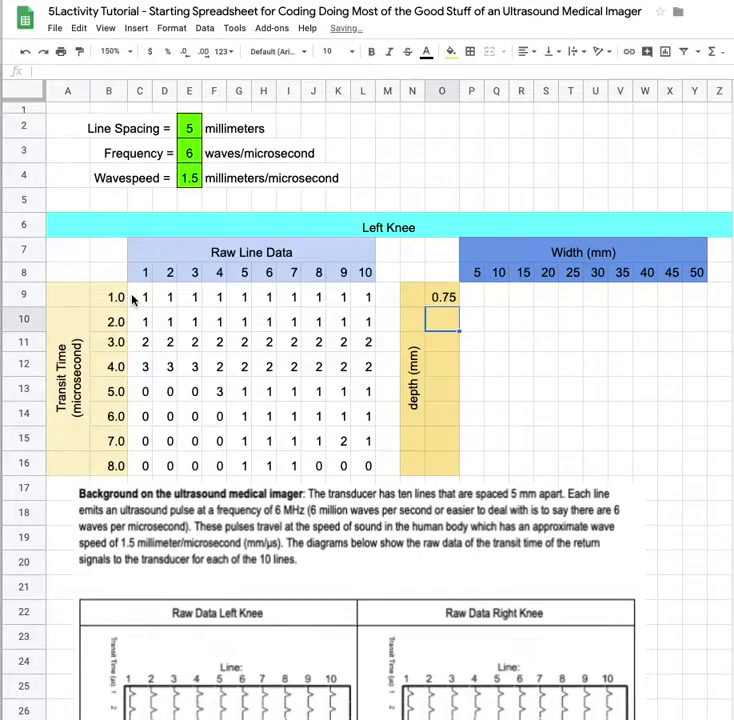
click(440, 297)
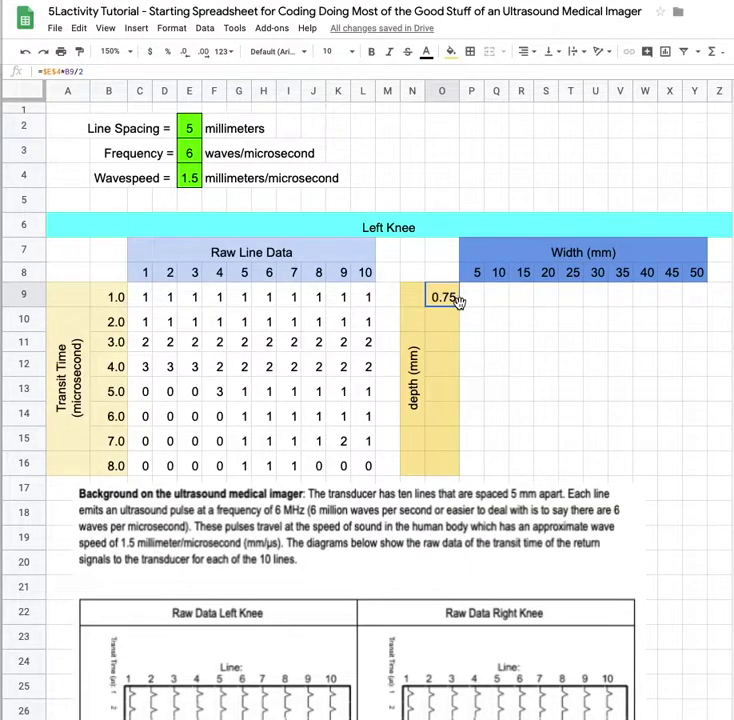
drag(459, 307, 456, 475)
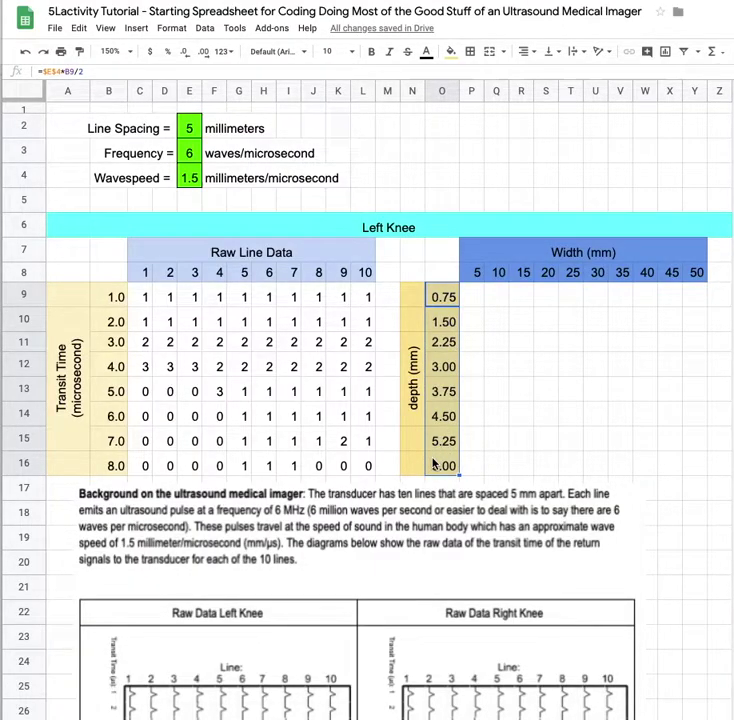
click(478, 305)
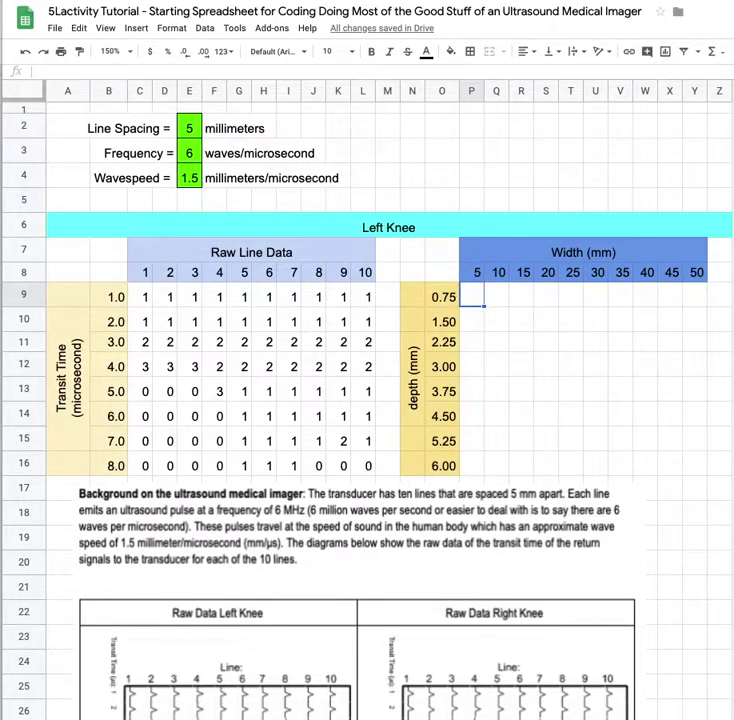
Step: Enter =C9 in P9 and fill it across P9:Y16 to mirror the raw data
text(=)
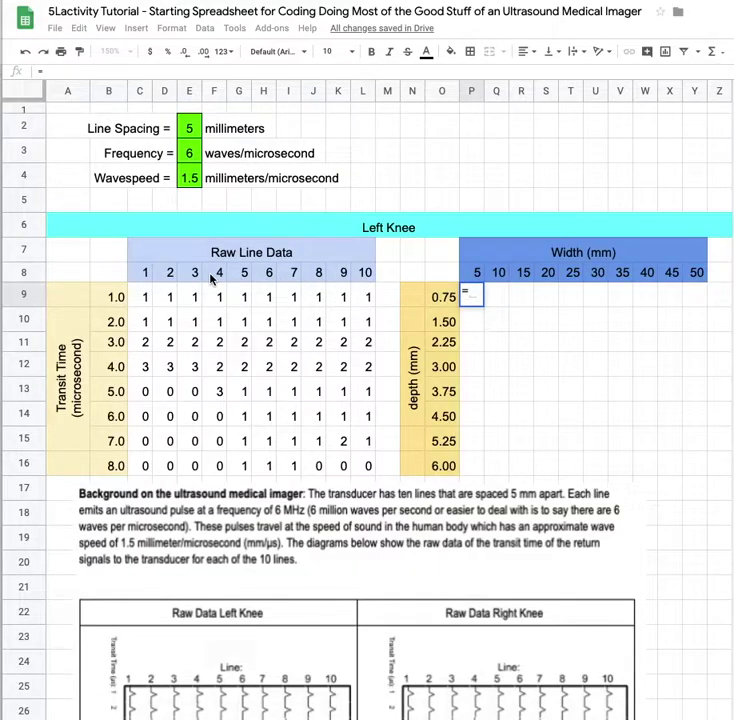
click(144, 297)
key(Return)
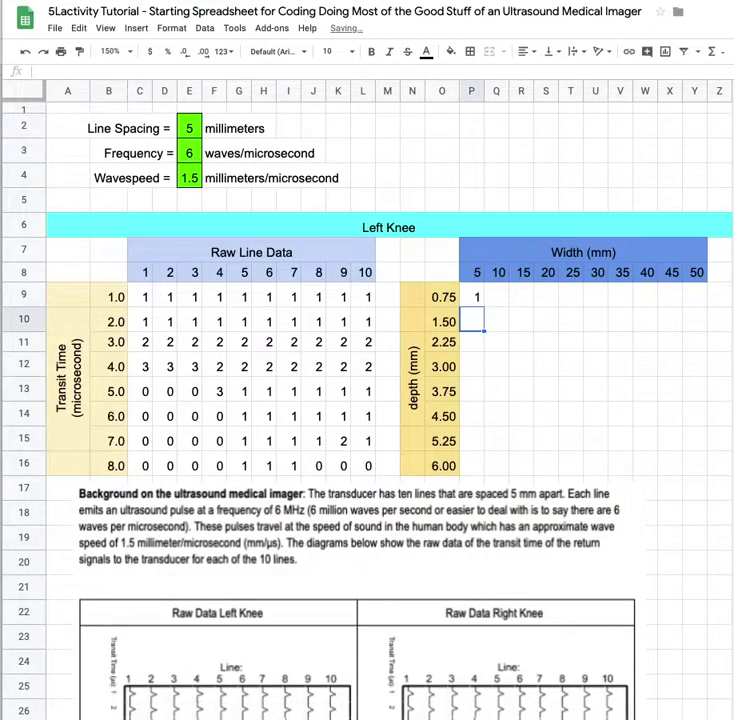
click(473, 296)
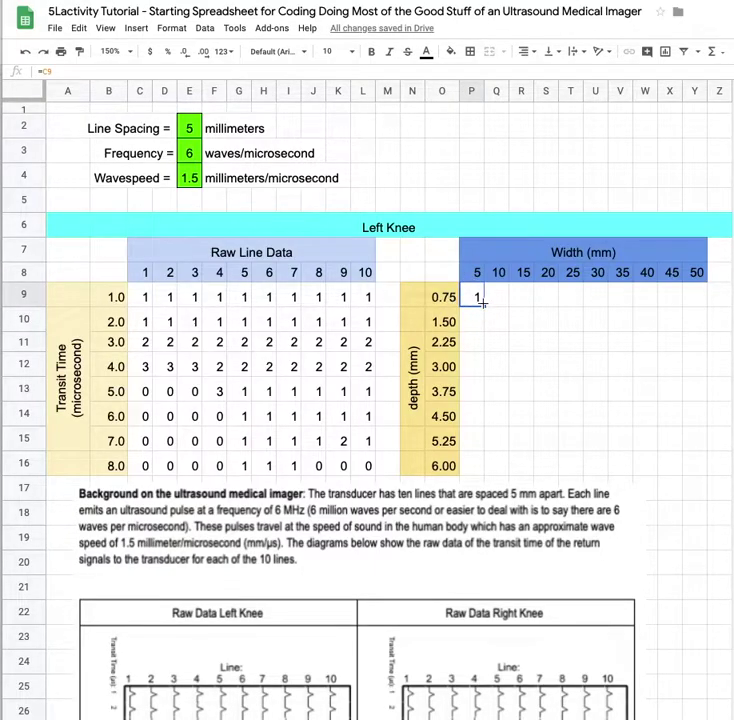
drag(485, 305, 696, 474)
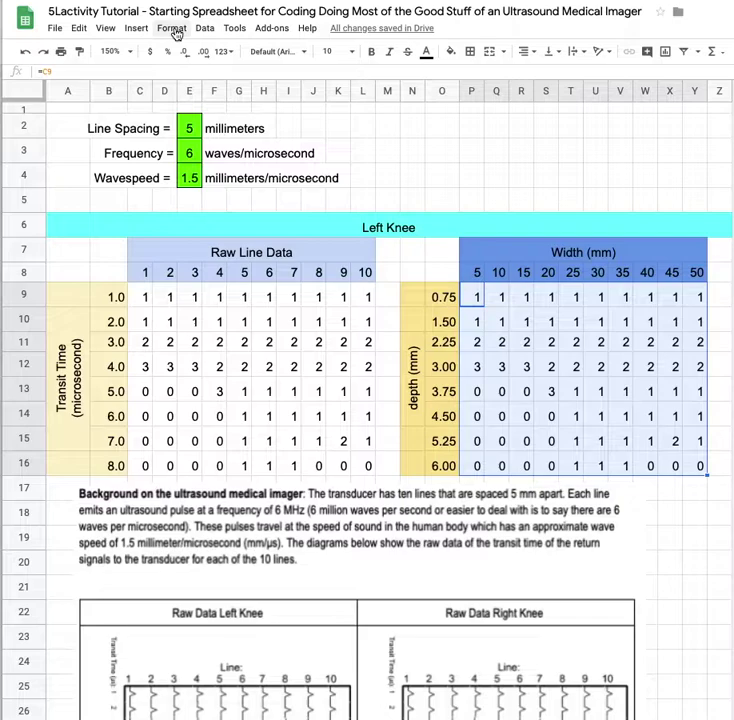
Step: Open the Format menu's conditional formatting rules sidebar for the P9:Y16 grid
click(174, 28)
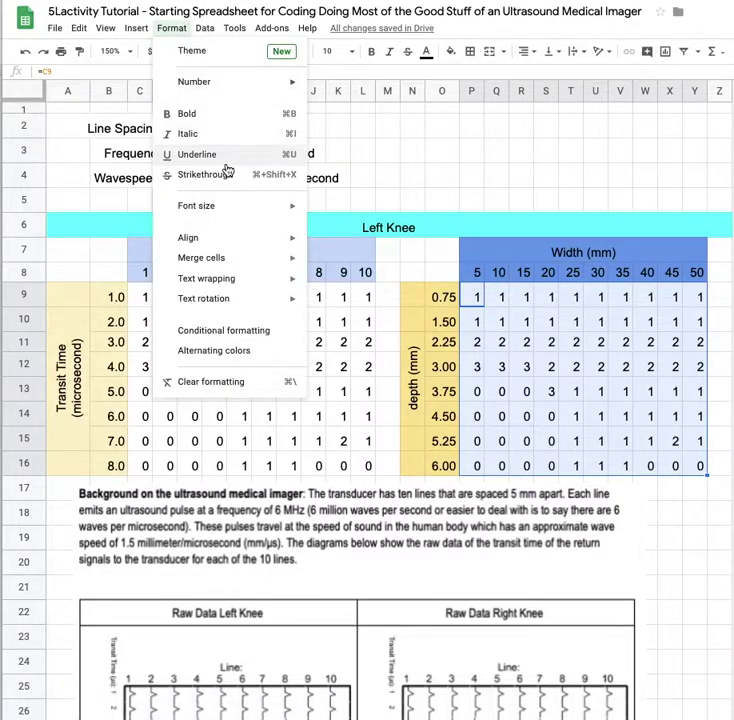
click(240, 332)
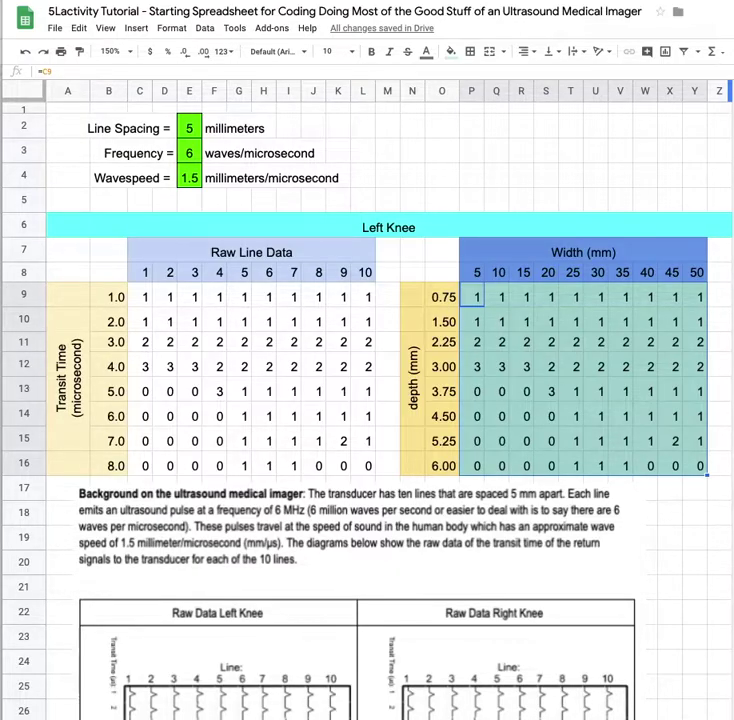
key(alt+o)
key(d)
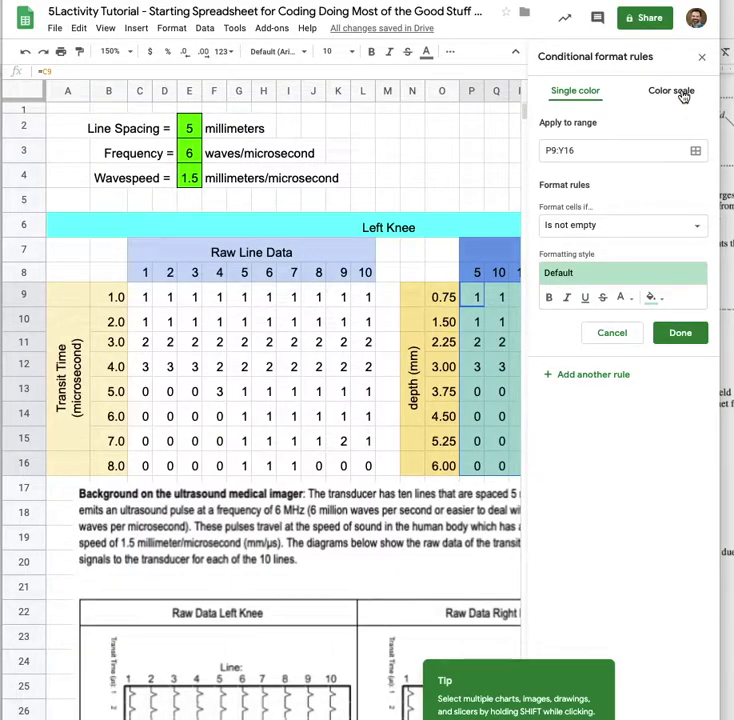
Step: Change the rule to a colour scale with a black minpoint and save it
click(683, 96)
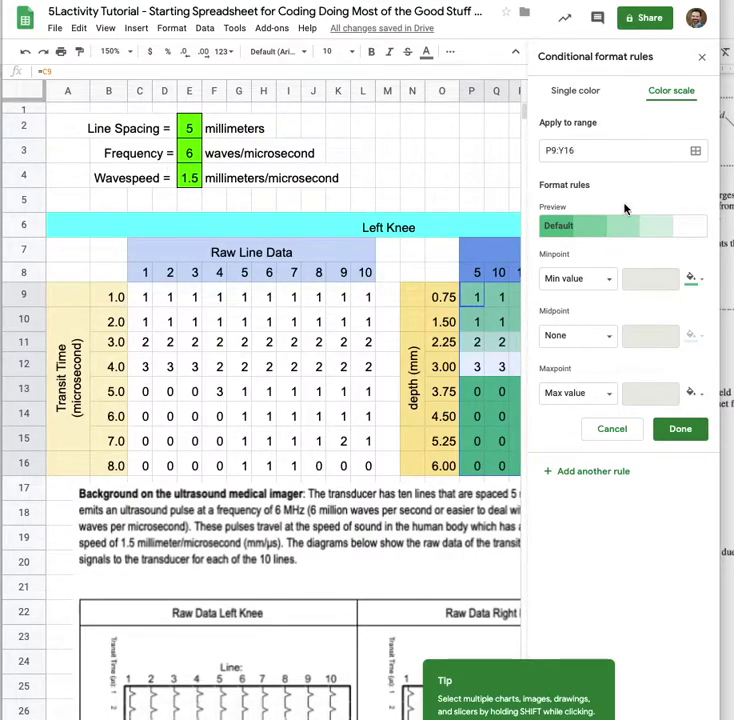
click(698, 284)
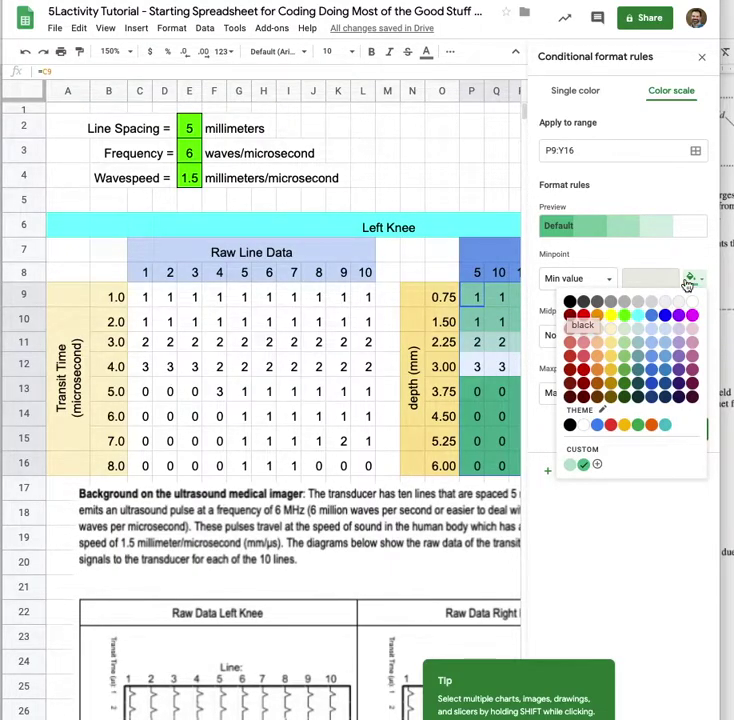
click(570, 302)
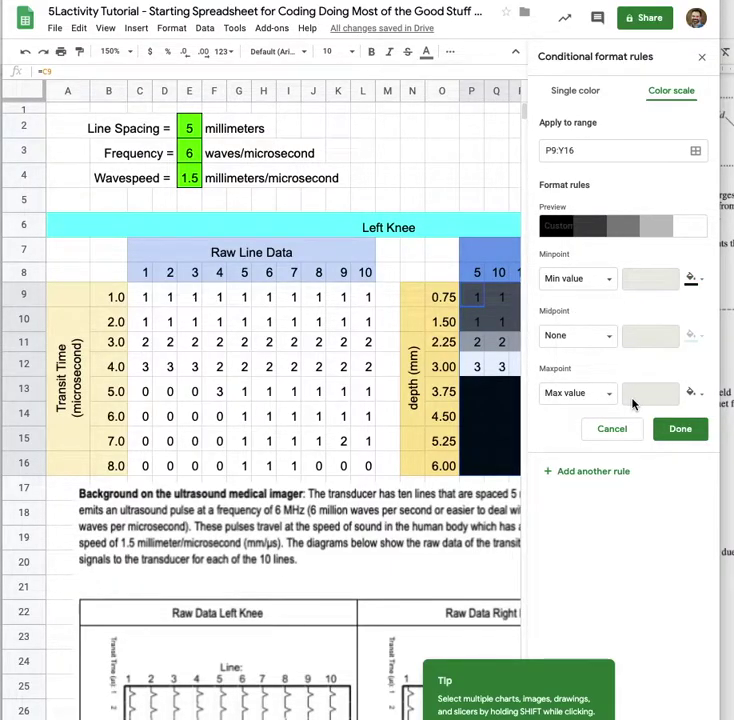
click(679, 430)
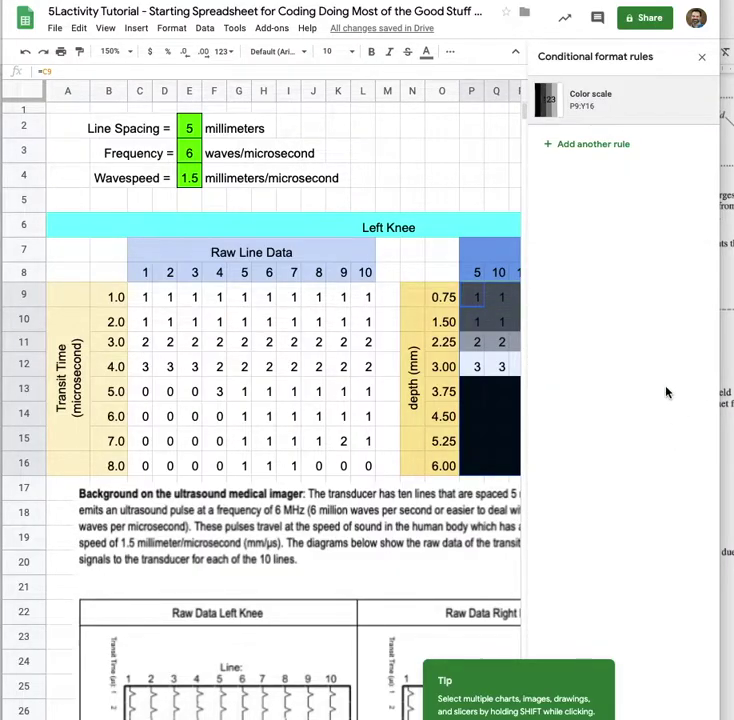
click(703, 57)
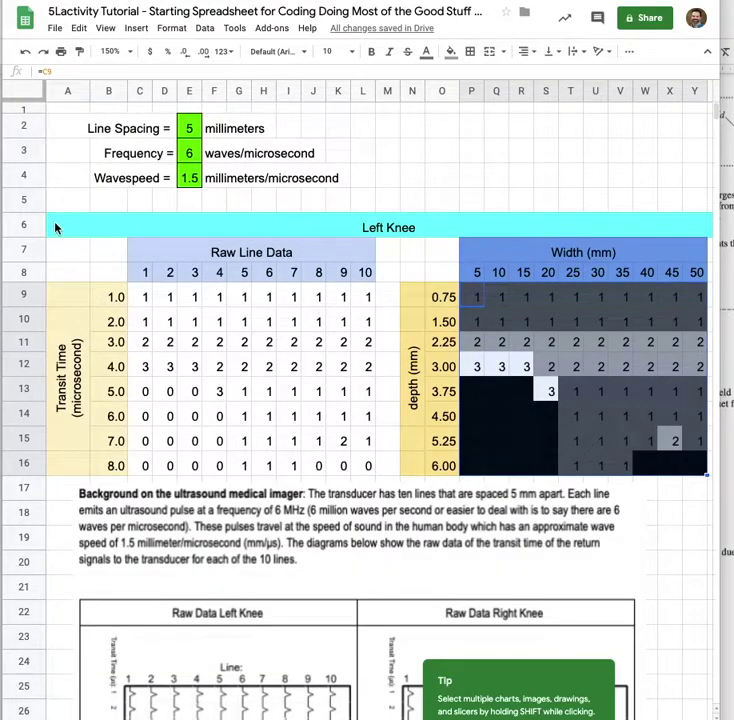
Step: Copy the Left Knee table A6:Y16, delete the text image, and paste it at row 18
drag(55, 222, 697, 466)
key(ctrl+c)
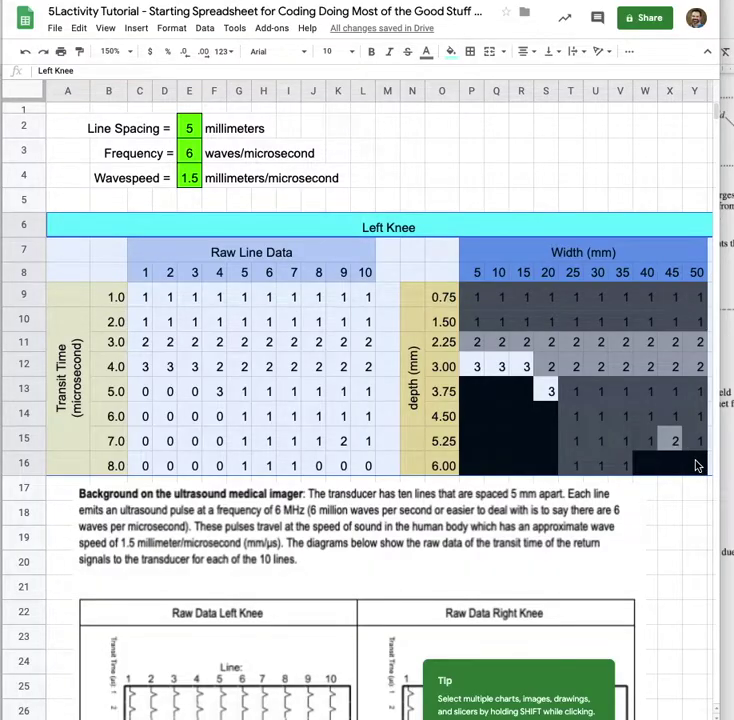
click(431, 542)
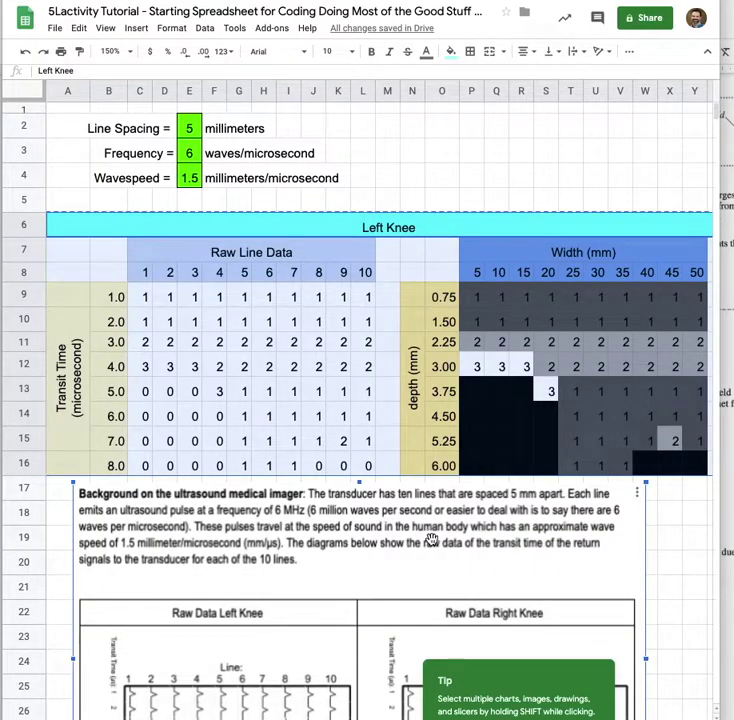
key(Delete)
click(80, 519)
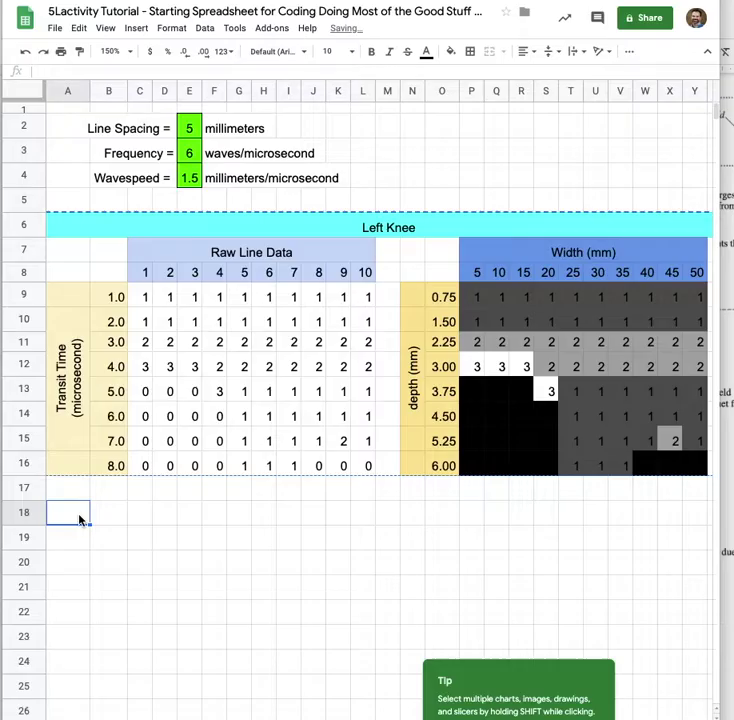
key(ctrl+v)
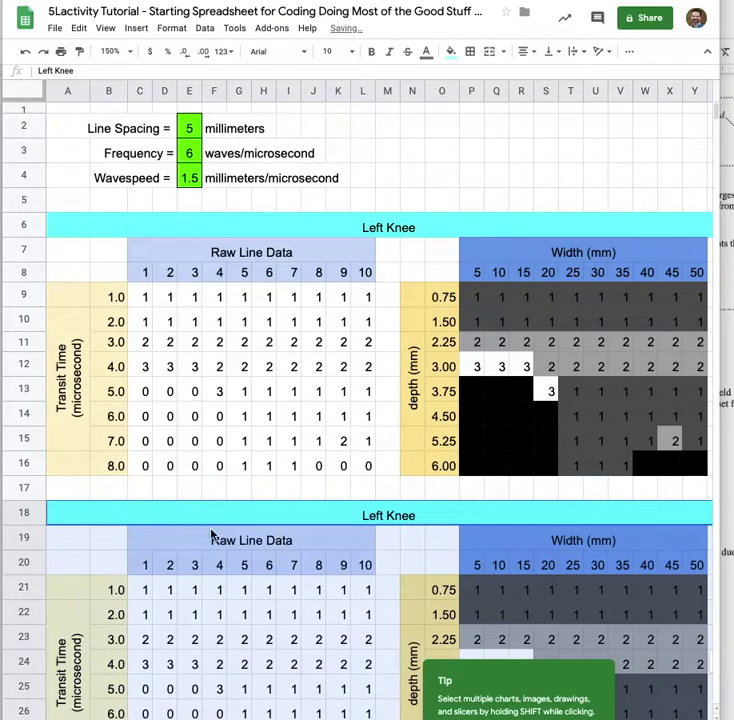
Step: Retitle the copied table 'Right Knee' and fill its title bar purple
double_click(378, 510)
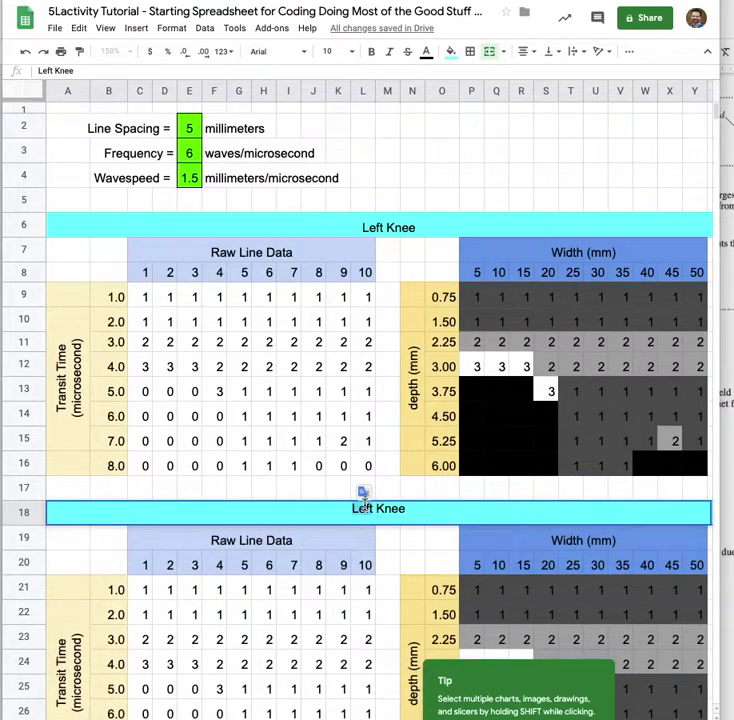
key(BackSpace)
key(BackSpace)
key(BackSpace)
key(BackSpace)
text(Right)
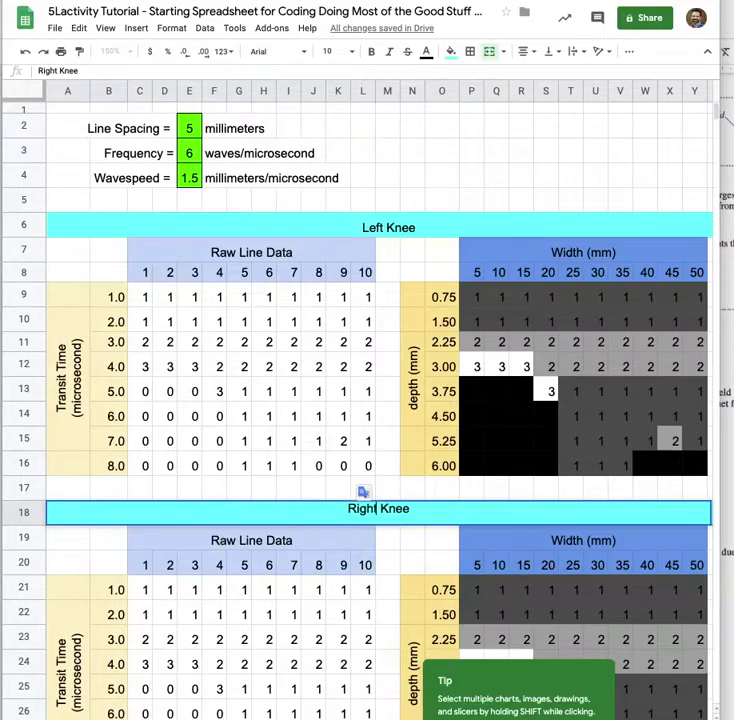
click(452, 55)
click(564, 106)
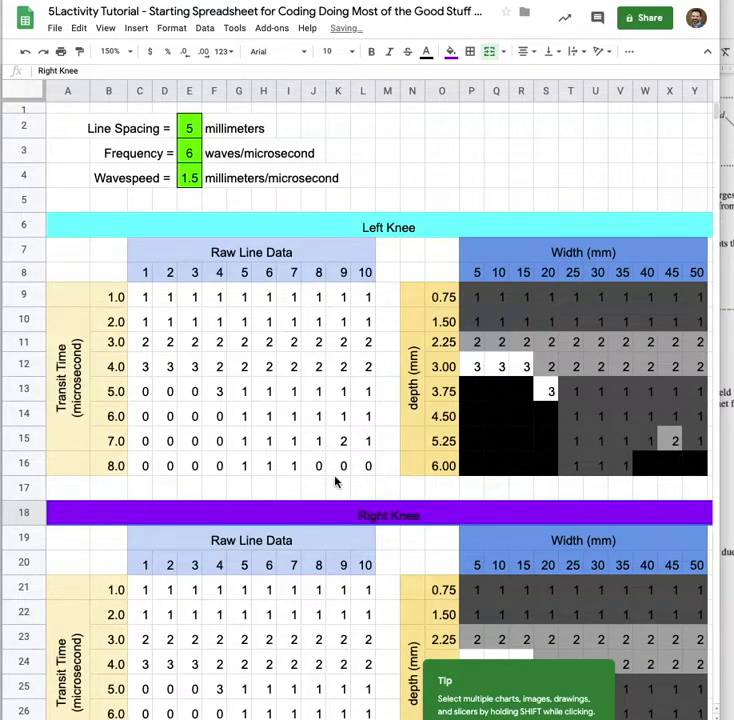
scroll(335, 480, down, 3)
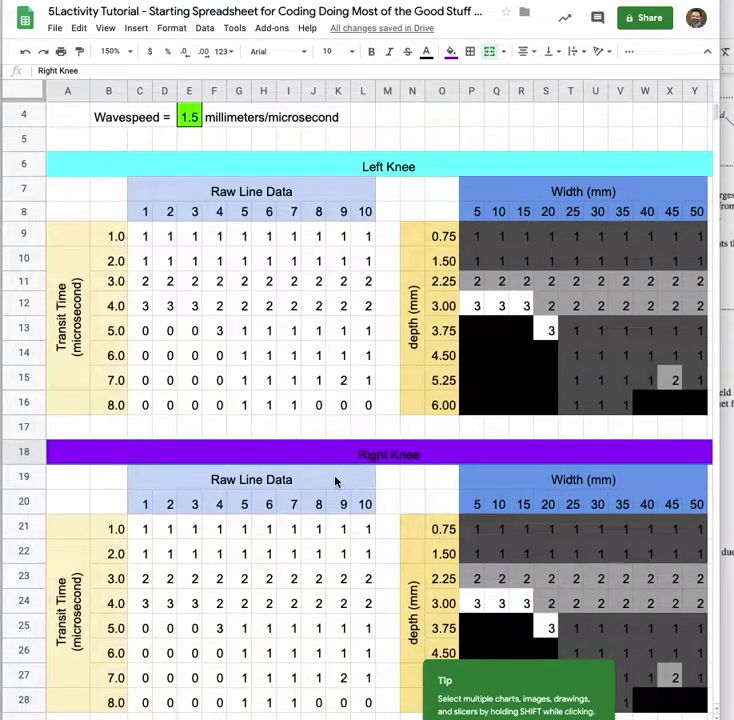
Step: Clear the copied raw line data in C21:L28
click(146, 480)
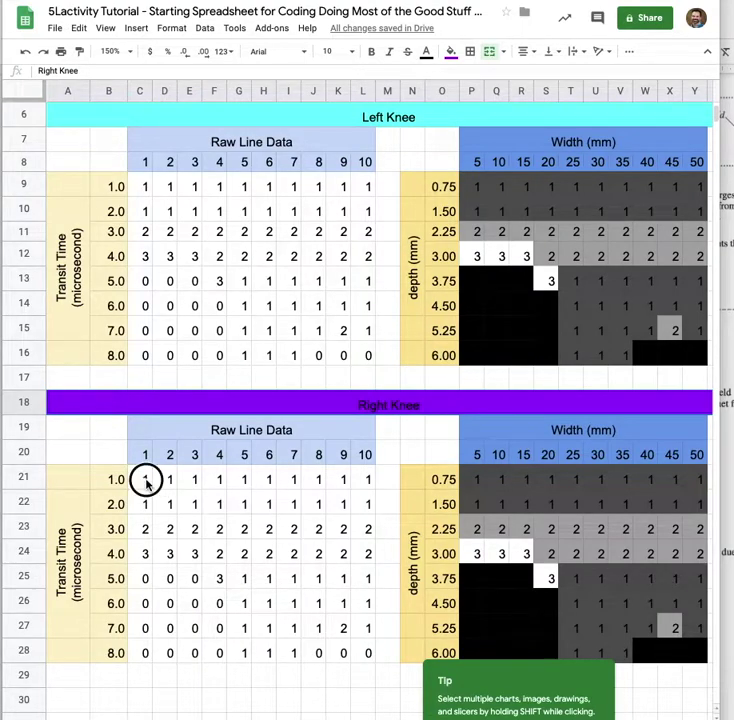
drag(147, 483, 369, 653)
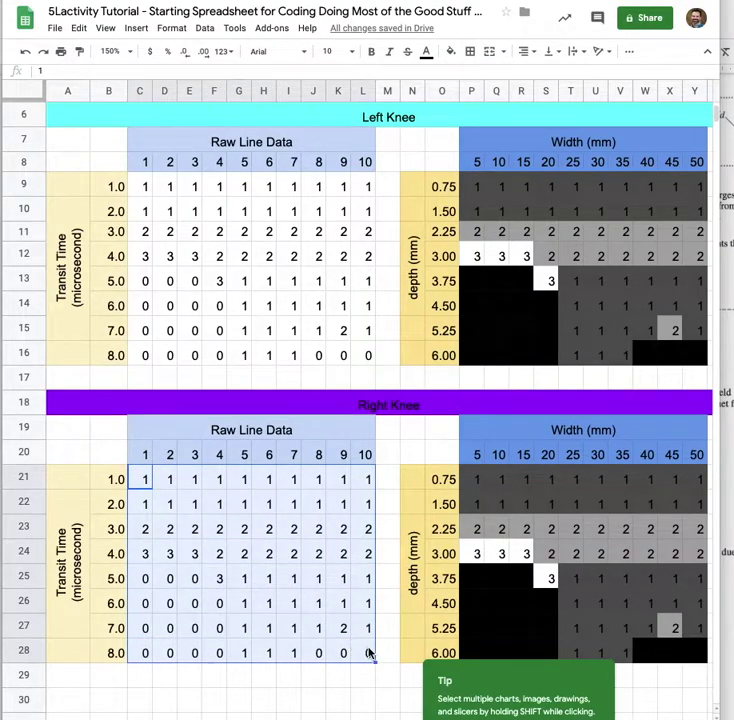
key(Delete)
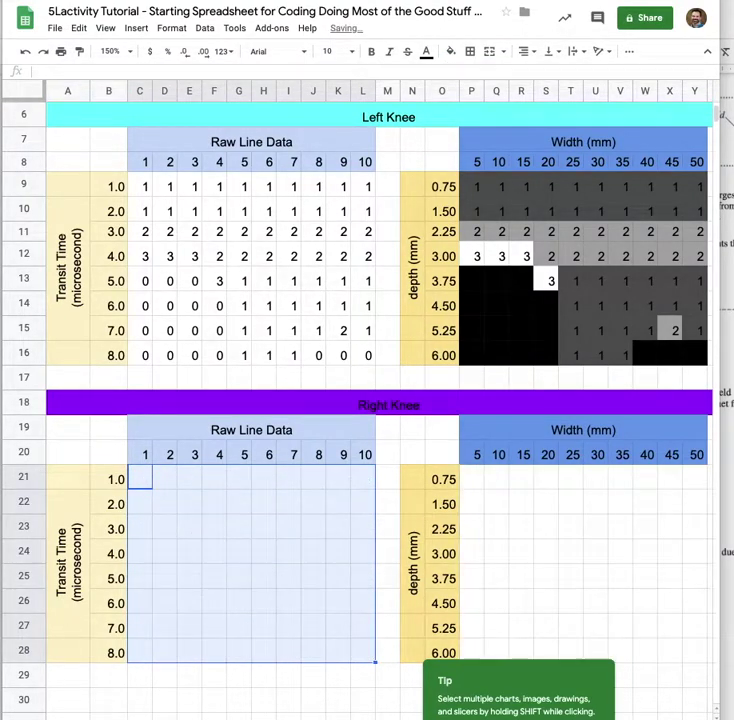
scroll(320, 608, down, 1)
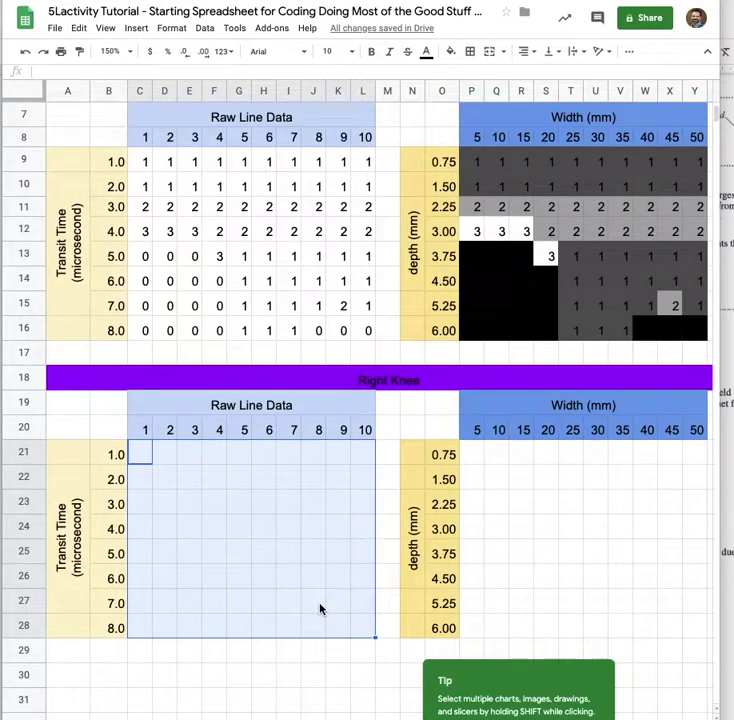
scroll(320, 608, down, 5)
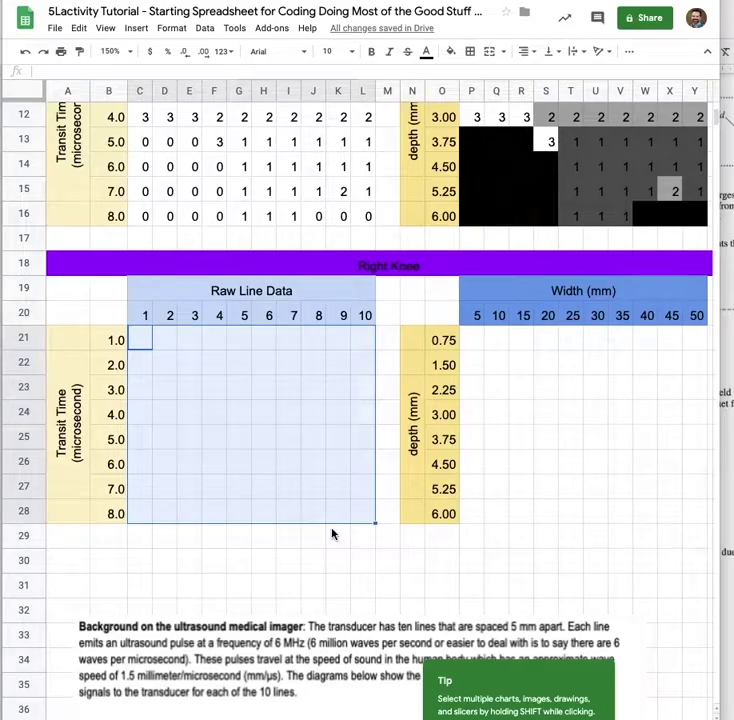
scroll(332, 534, down, 4)
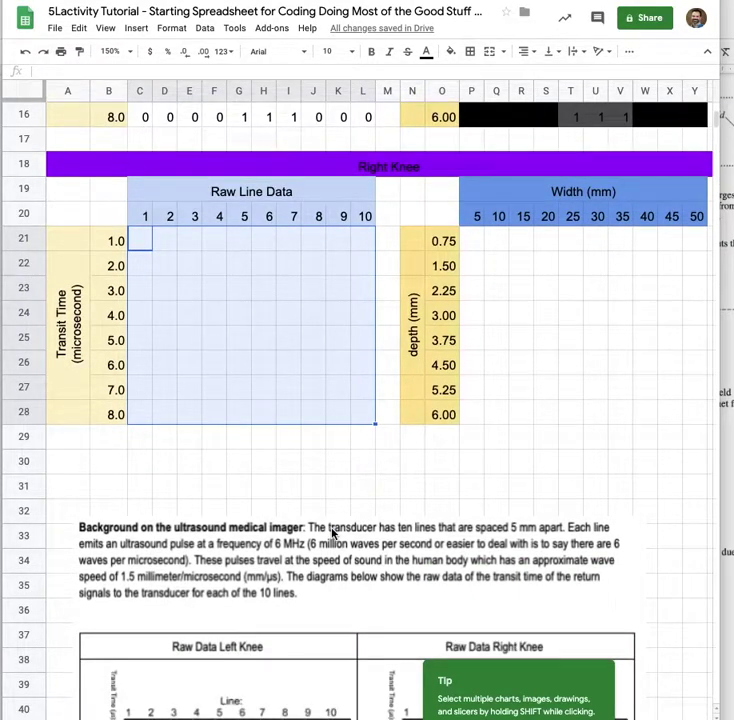
scroll(333, 533, down, 6)
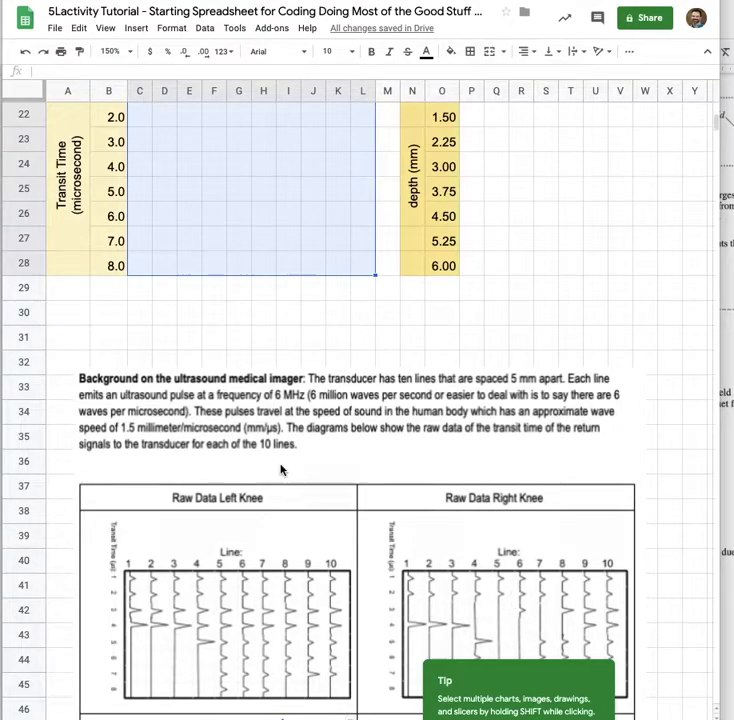
scroll(280, 469, up, 9)
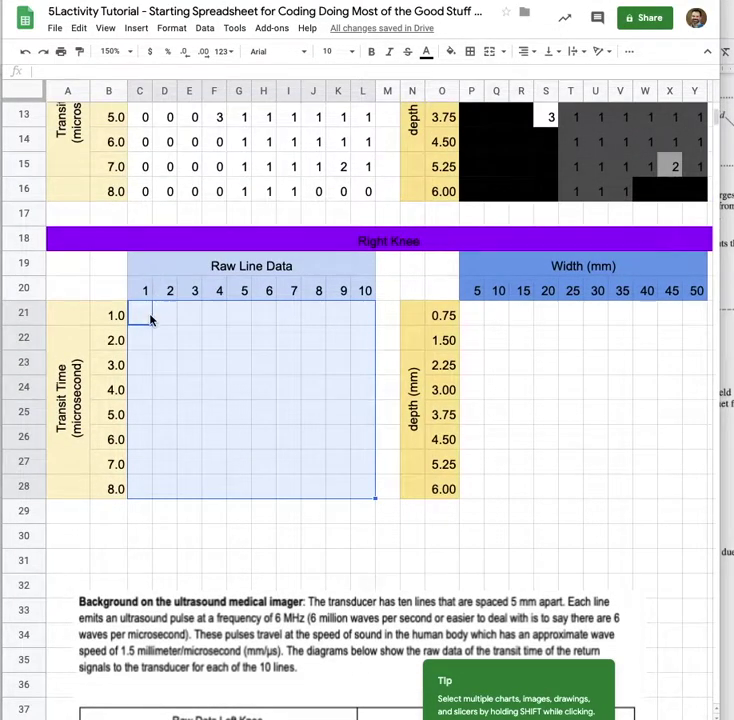
Step: Enter 1, 1, 0, 3 into C21:C24
click(151, 319)
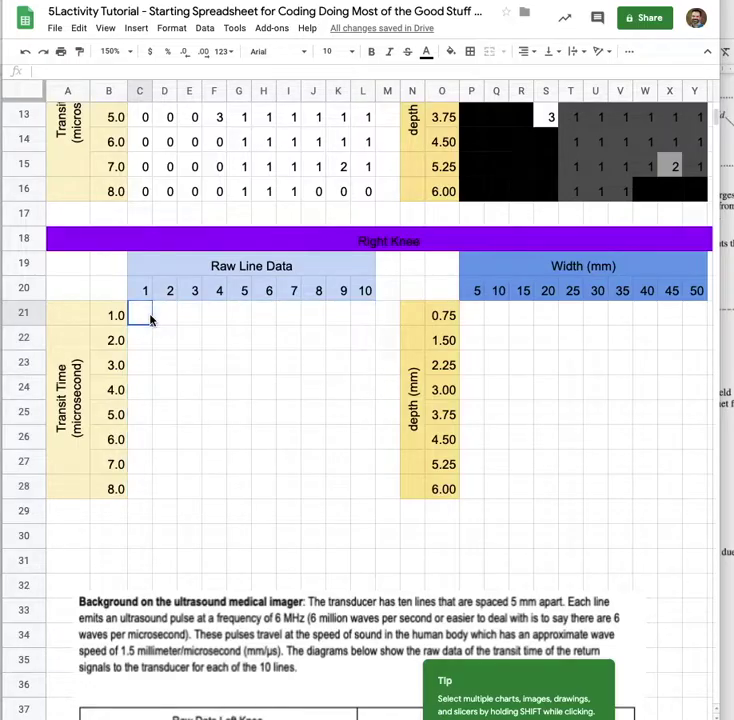
text(1)
key(Return)
text(1)
key(Return)
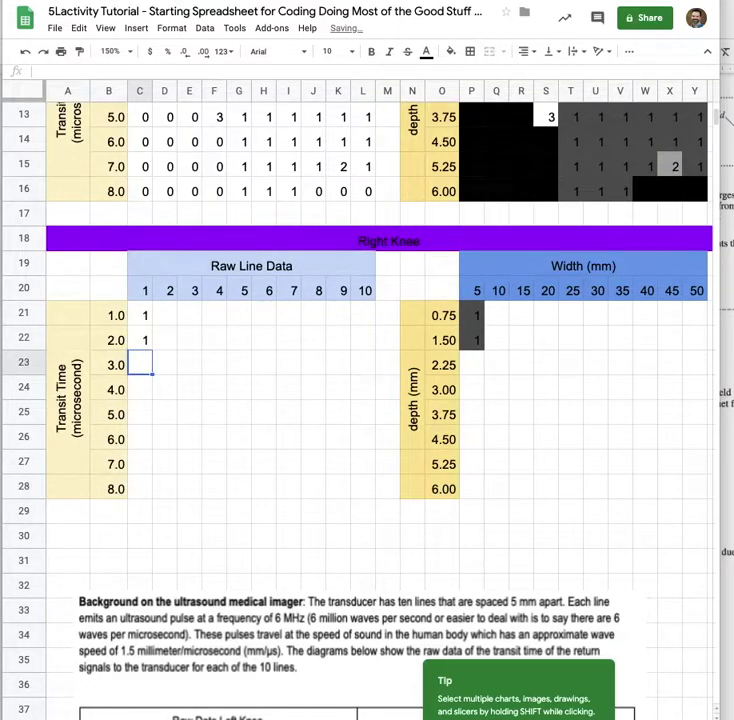
text(0)
key(Return)
text(3)
key(Return)
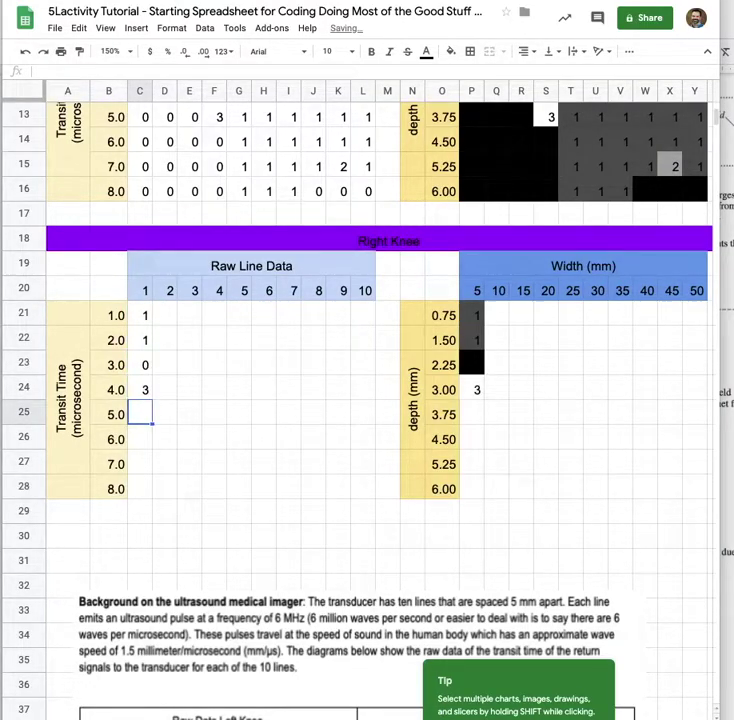